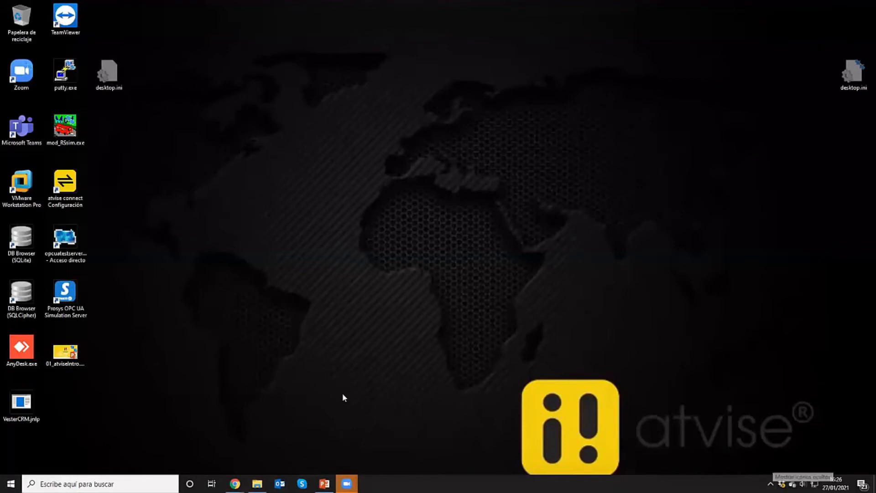
Review the Windows installer downloads on the atvise SCADA download page in Chrome
mouse_move(235, 483)
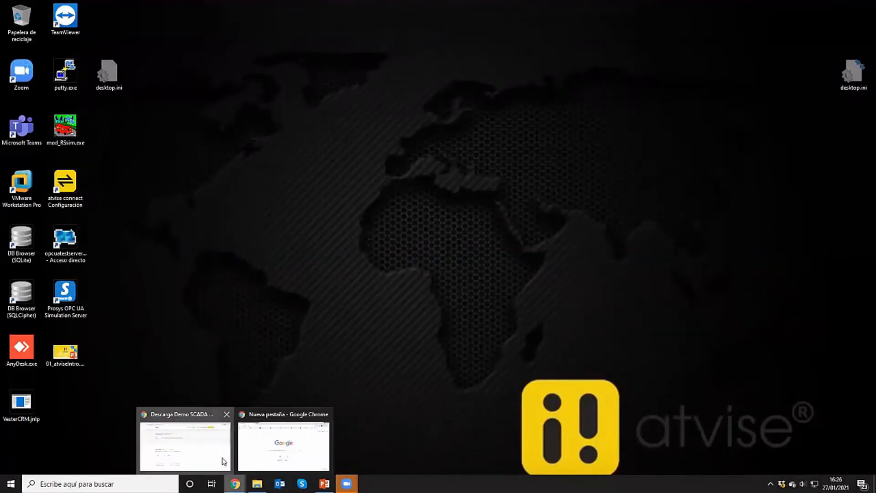
click(218, 454)
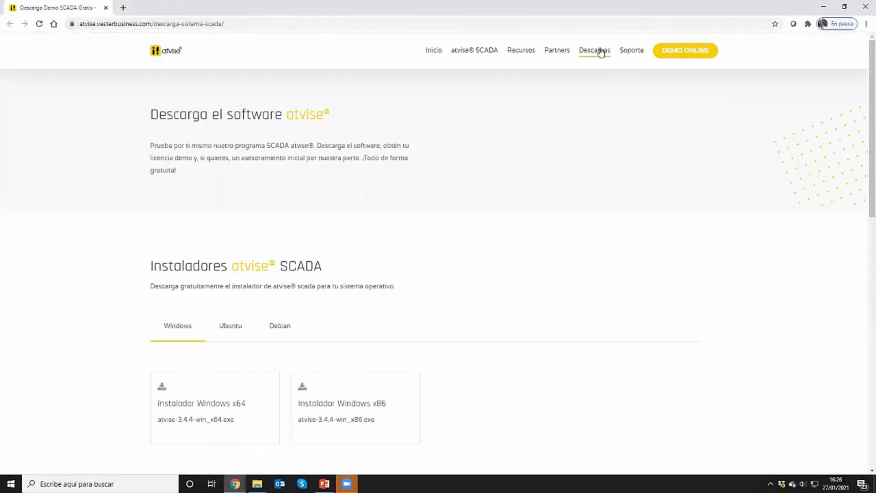
scroll(509, 210, down, 1)
scroll(513, 220, down, 1)
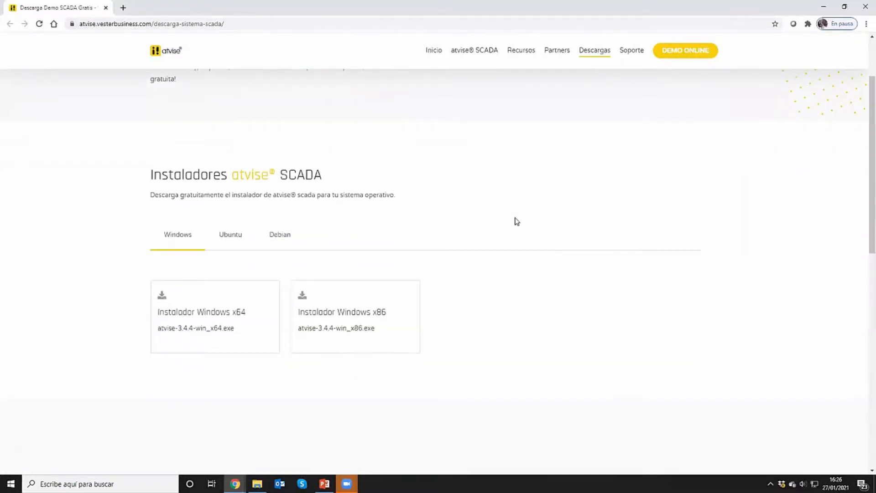
scroll(513, 226, up, 1)
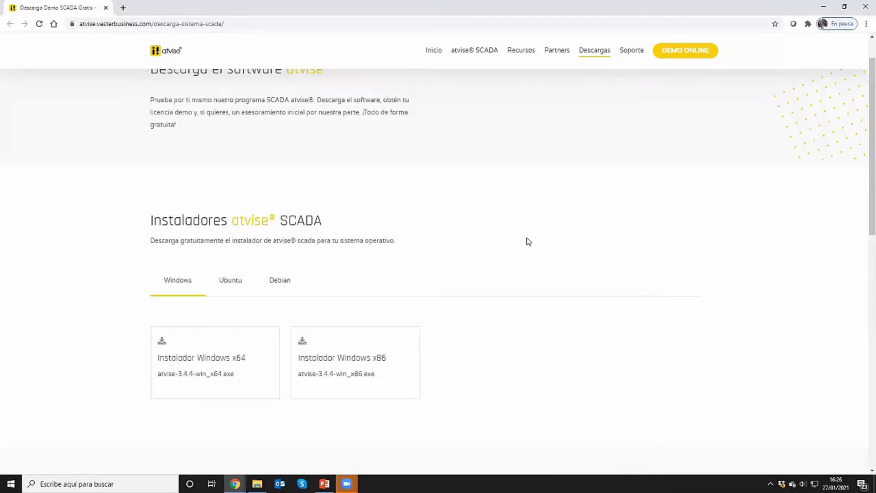
scroll(518, 247, up, 1)
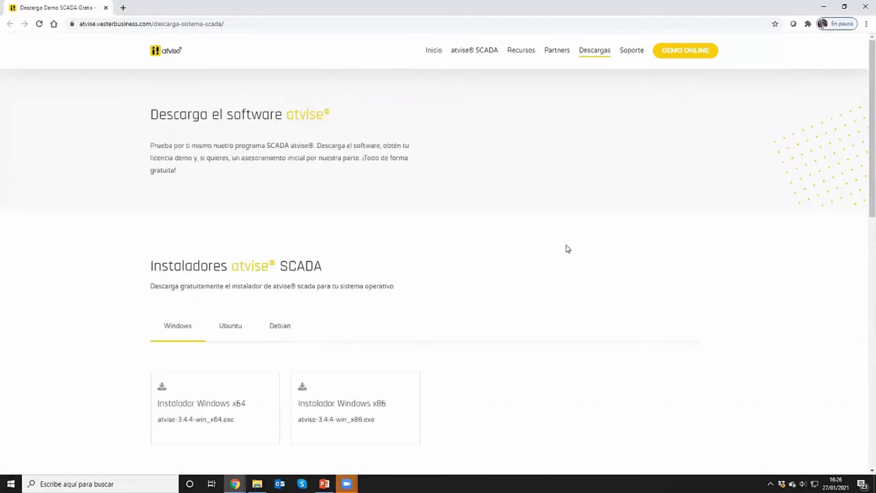
Open the atvise Project Console, start the server of the atvise installation project and open the project in the browser
click(825, 13)
click(770, 484)
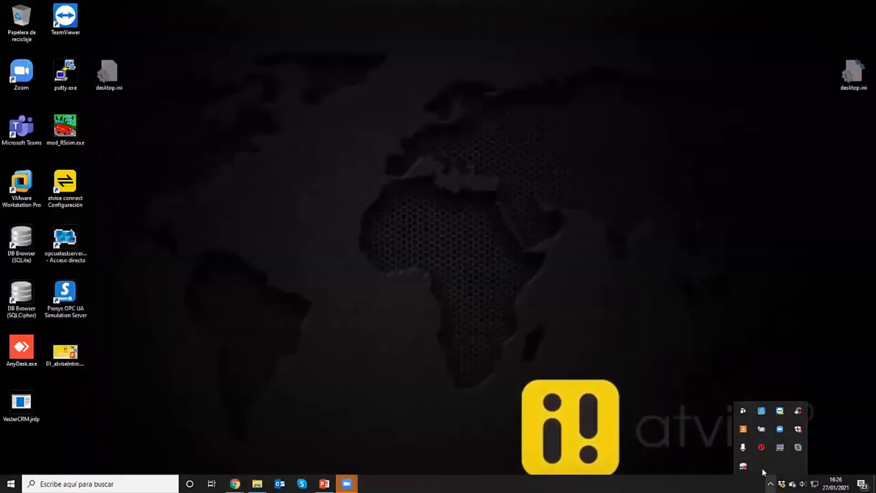
right_click(761, 448)
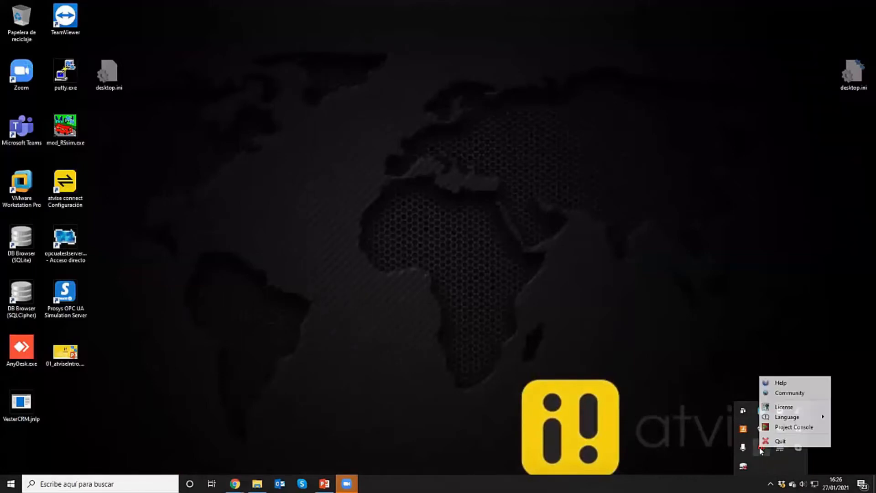
click(794, 427)
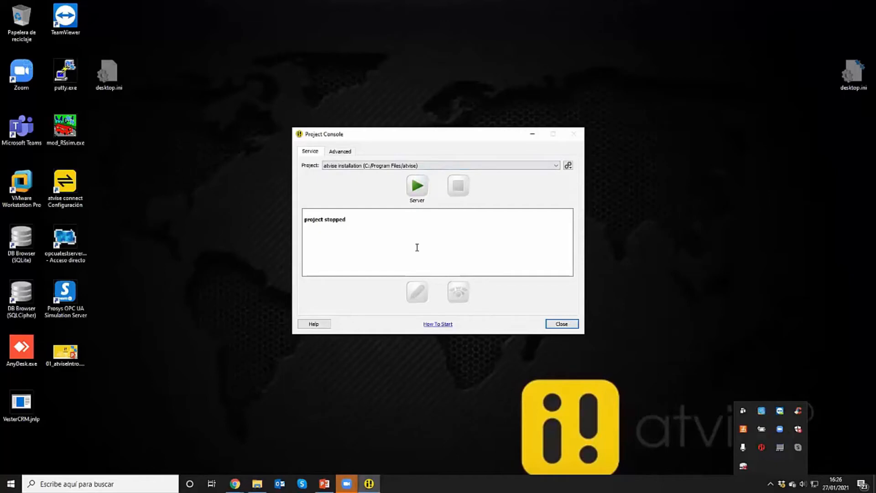
click(417, 190)
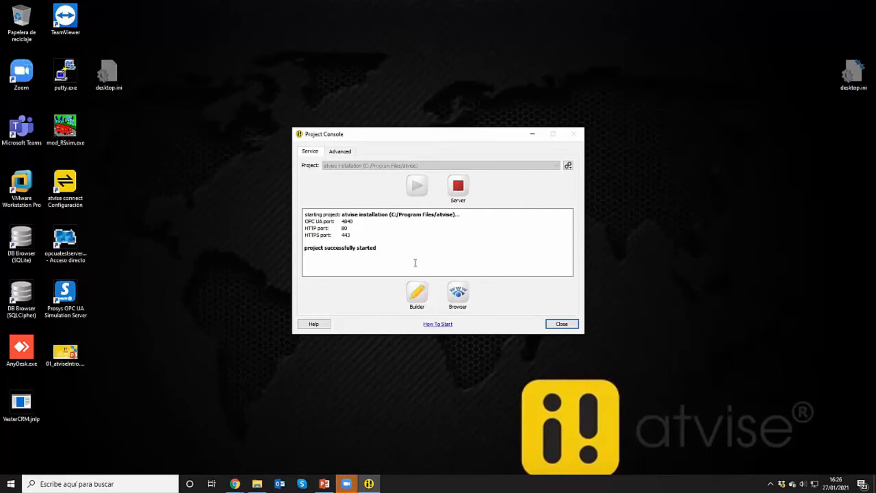
click(464, 293)
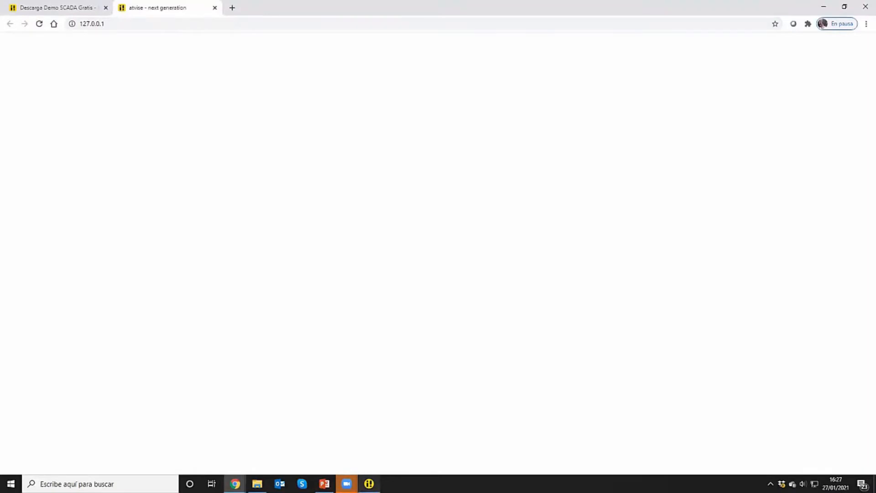
Launch atvise builder from the Project Console and accept the default Advanced 1920 x 1080 (16:9) layout with fixed navigation
click(369, 483)
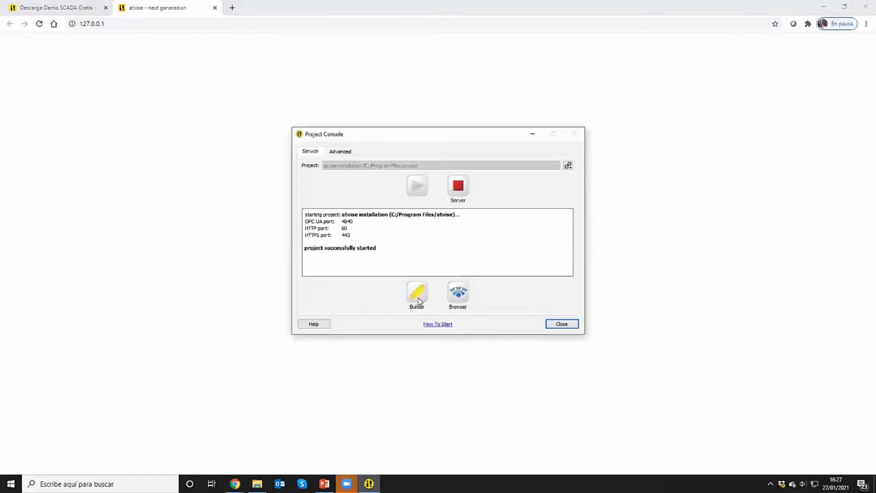
click(532, 136)
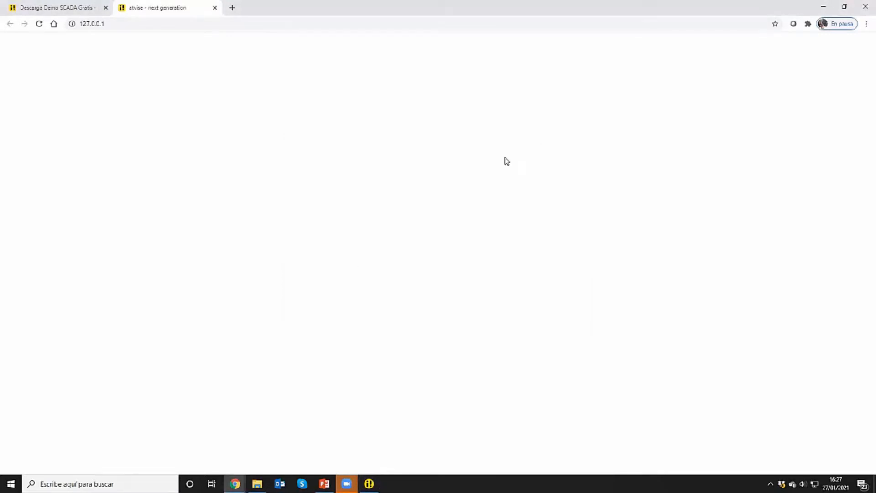
mouse_move(369, 483)
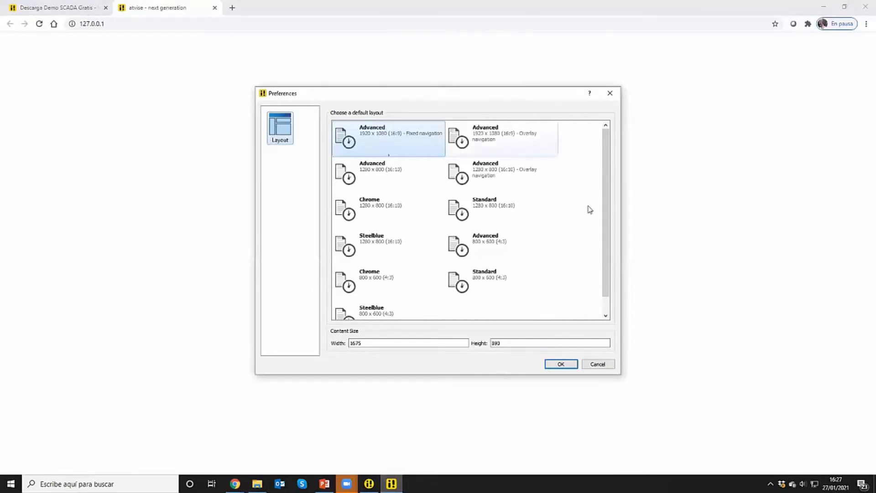
click(561, 364)
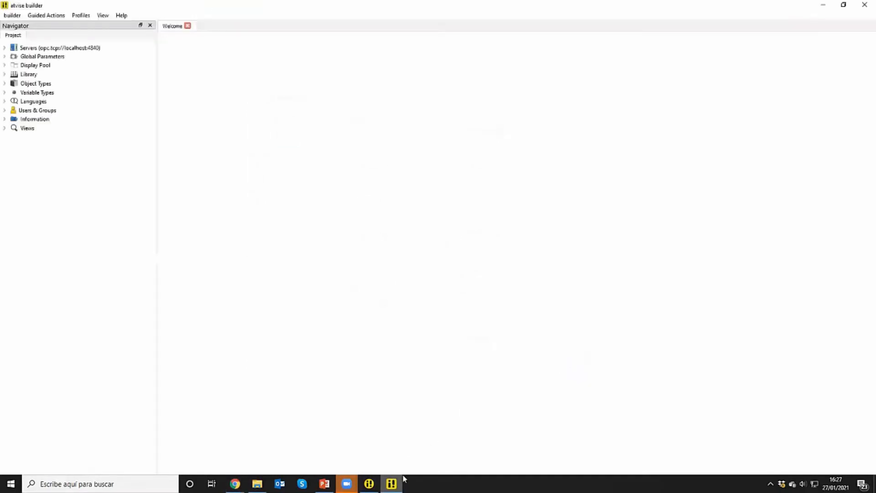
mouse_move(403, 477)
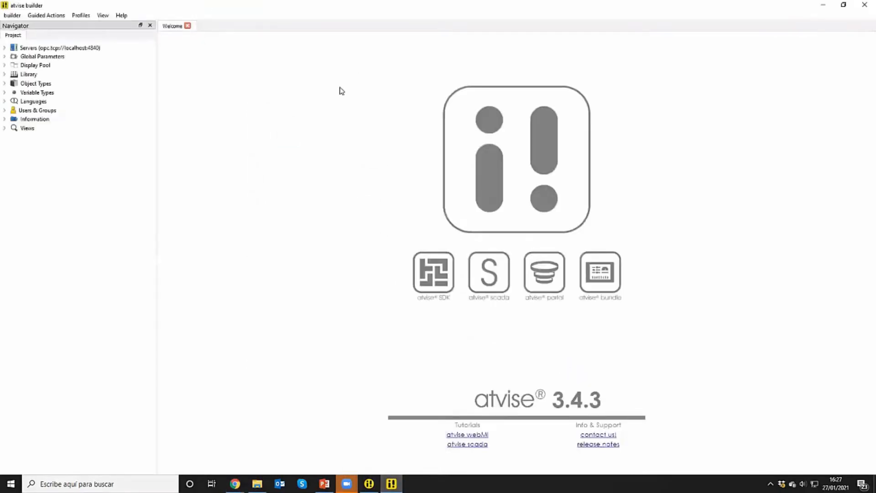
Switch to Chrome and reload the project's page at 127.0.0.1
click(235, 483)
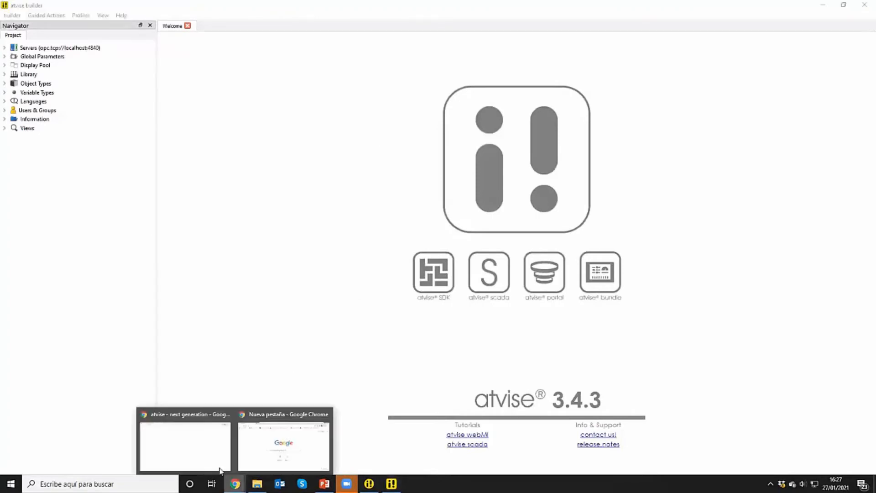
click(216, 461)
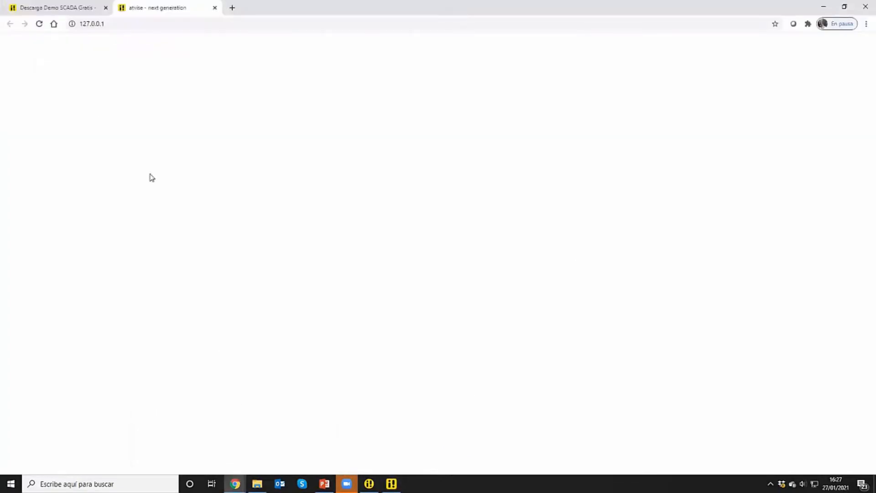
click(40, 25)
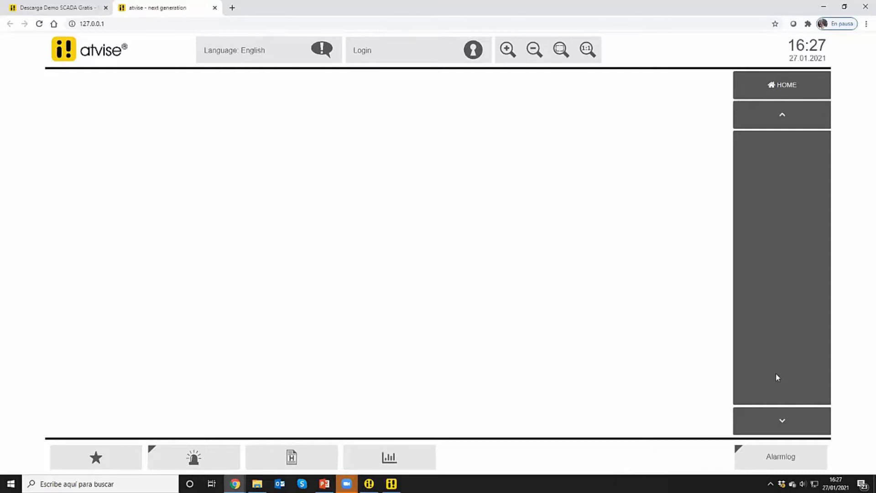
Examine the project's alarm list, history list and trend pages, and return to the home page
click(190, 458)
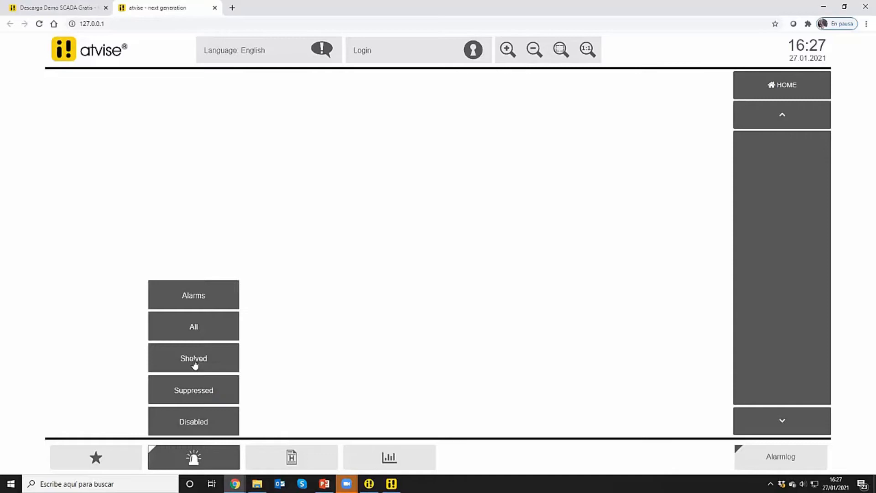
click(207, 305)
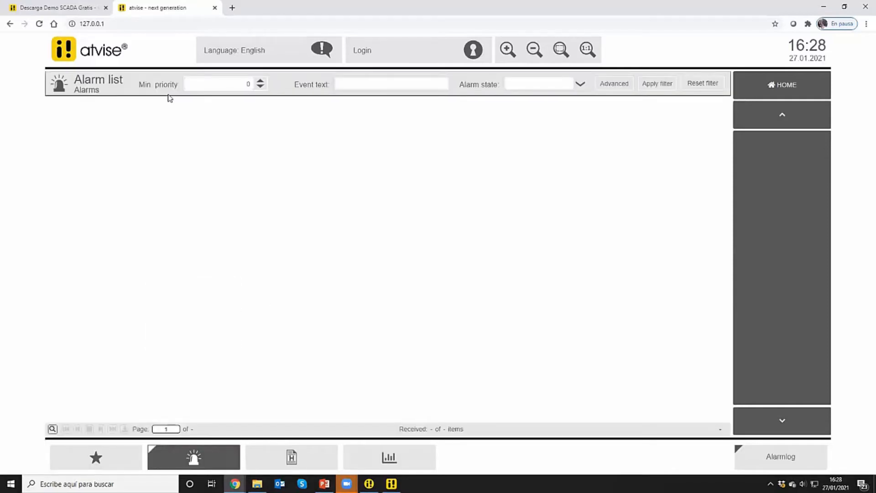
click(305, 456)
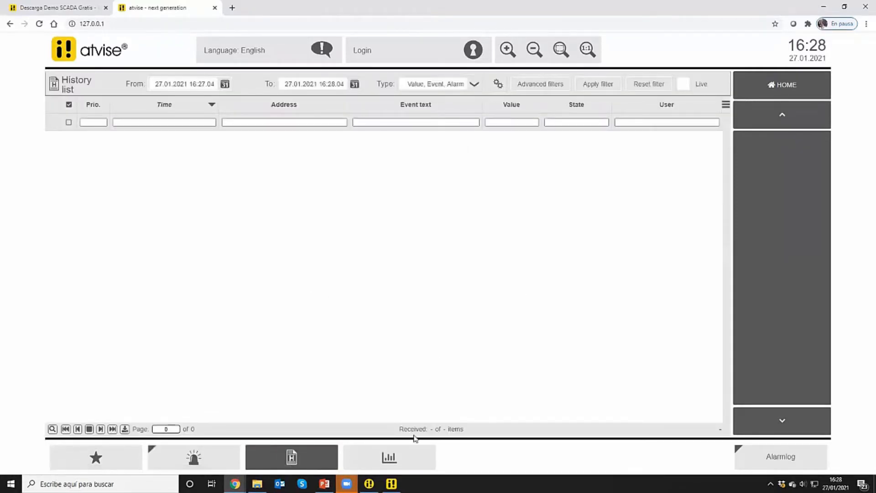
click(401, 458)
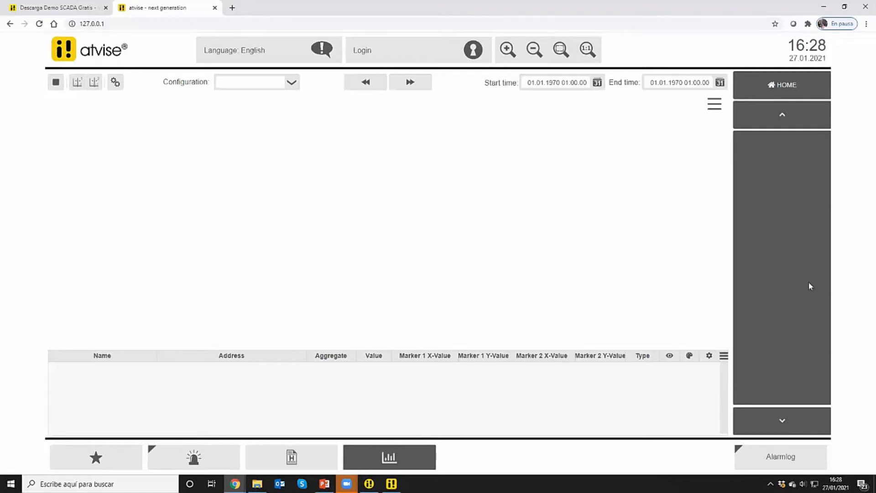
click(771, 86)
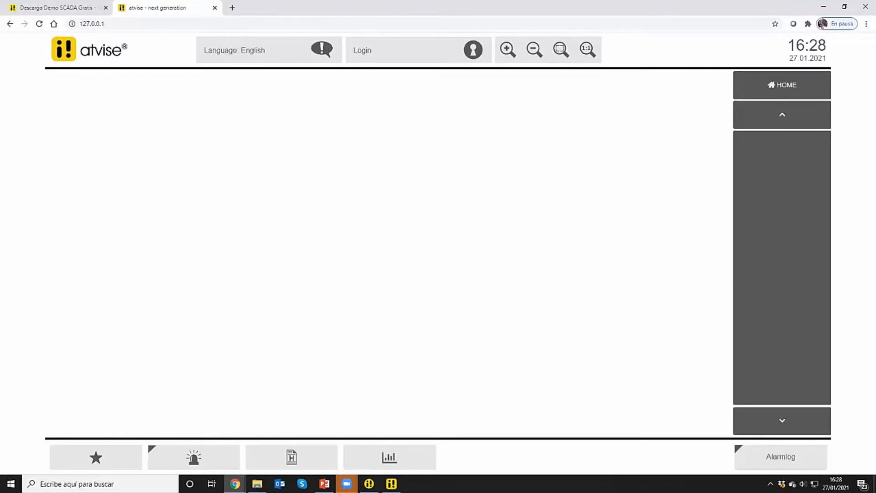
Switch to atvise builder and expand My Server with its Data Sources and DISPLAYS nodes
click(391, 484)
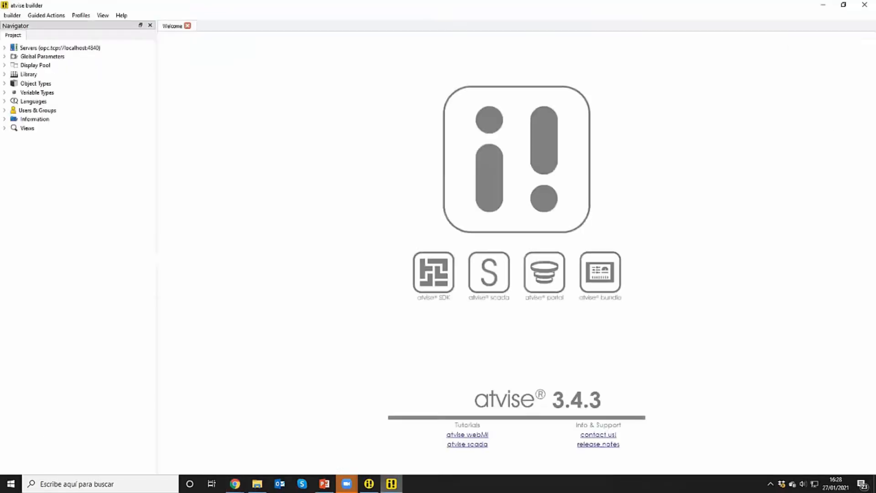
click(63, 49)
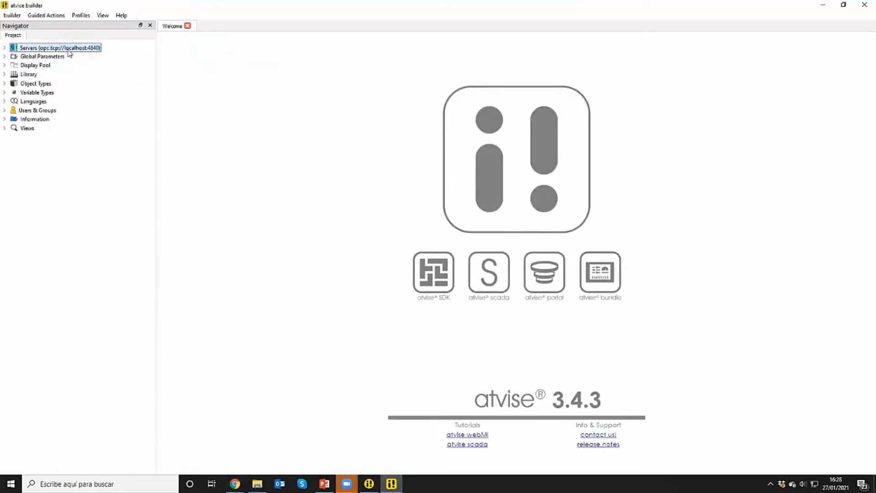
click(5, 48)
click(14, 57)
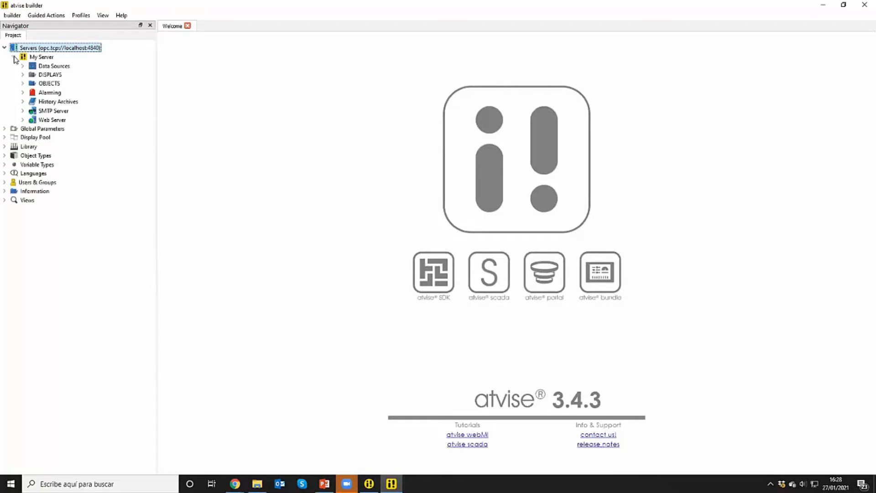
click(28, 67)
click(24, 66)
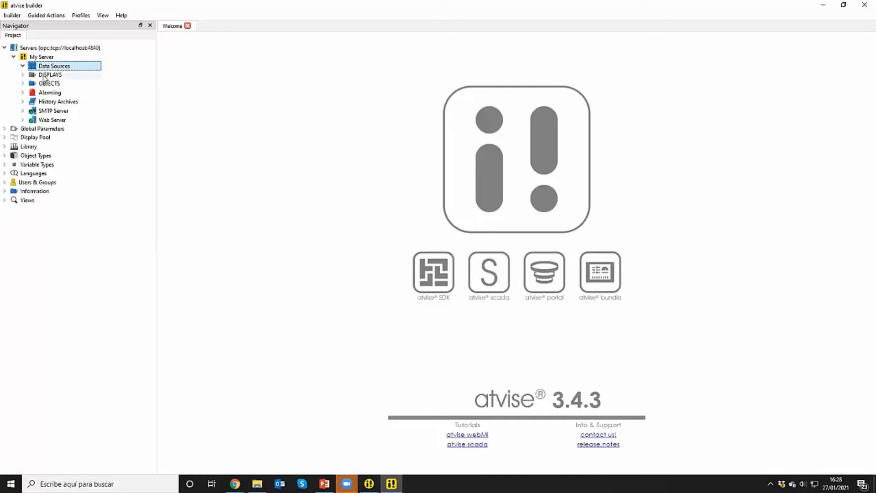
click(22, 74)
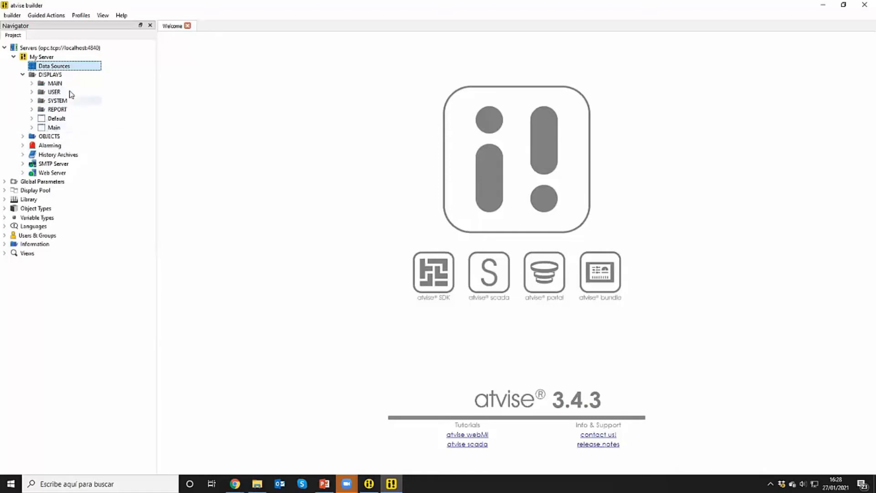
Add a folder node named TestTags under the OBJECTS node of My Server
click(48, 136)
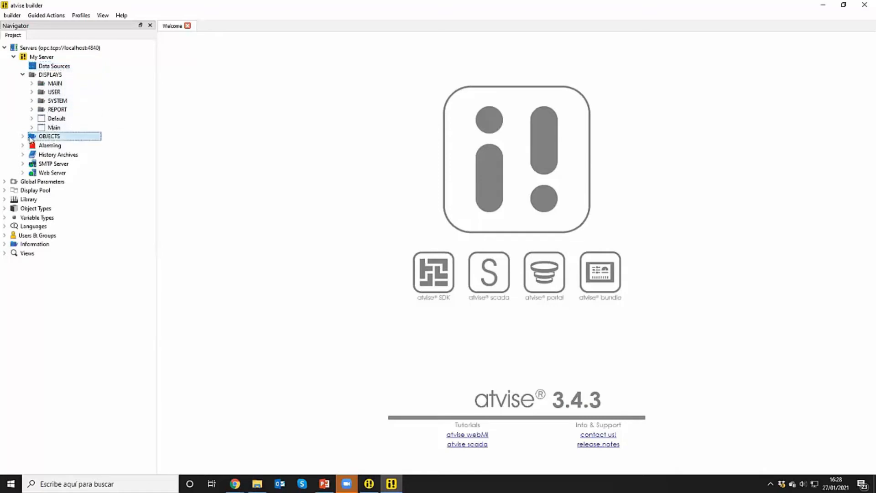
click(23, 136)
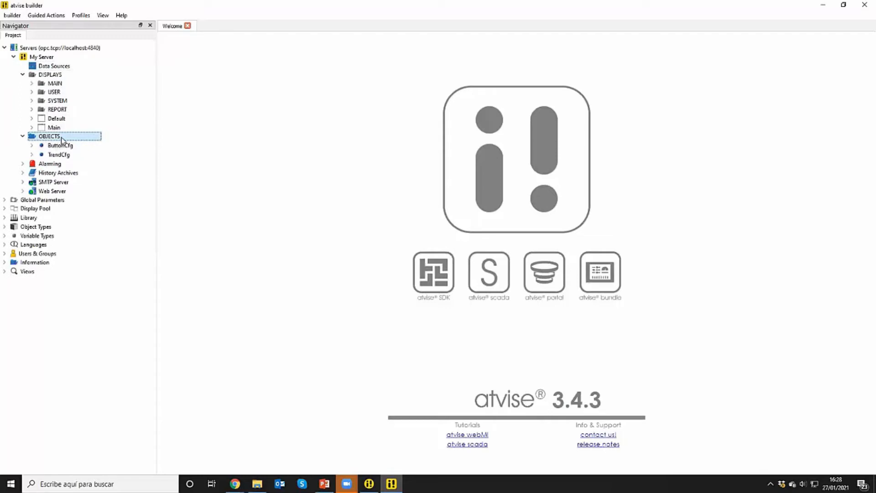
right_click(61, 139)
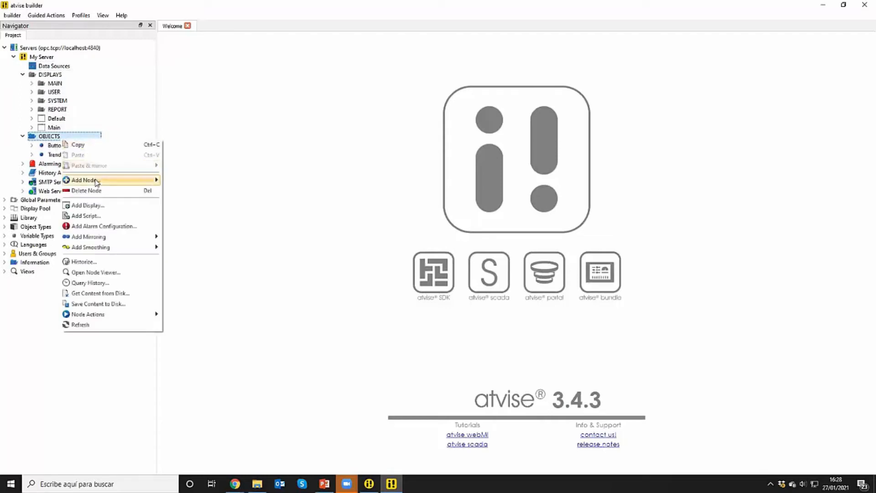
mouse_move(96, 181)
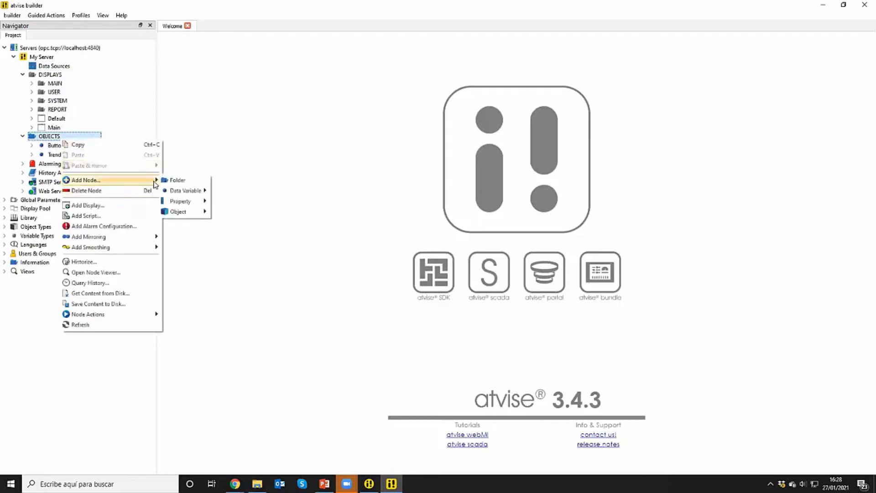
click(177, 180)
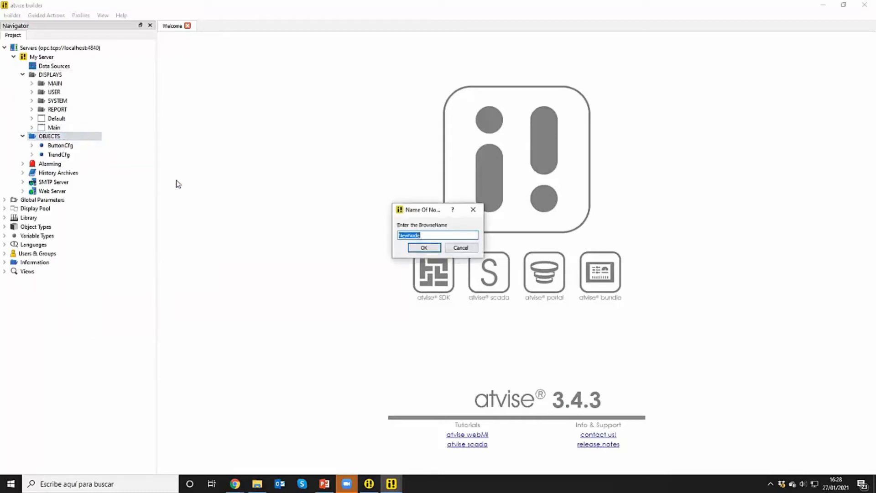
text(TestTags)
key(Return)
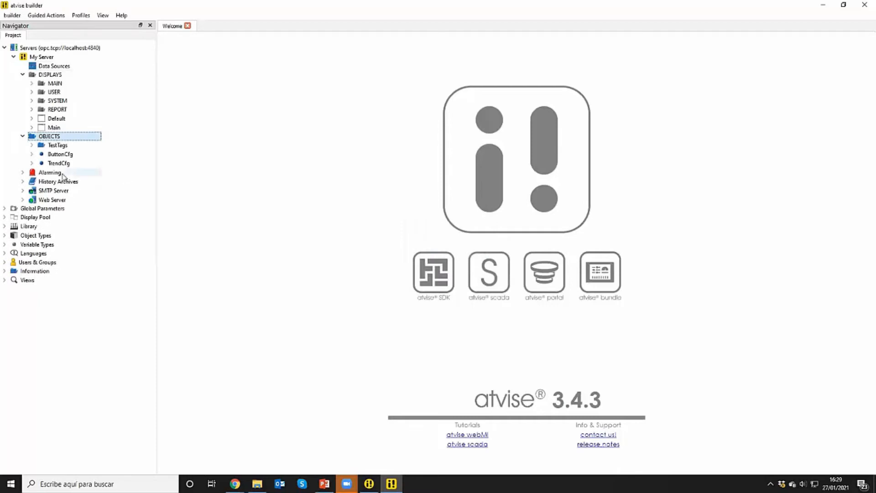
Expand the Alarming and History Archives nodes of My Server and examine their contents, including the datavalues archive, then return to Data Sources
click(51, 173)
click(23, 172)
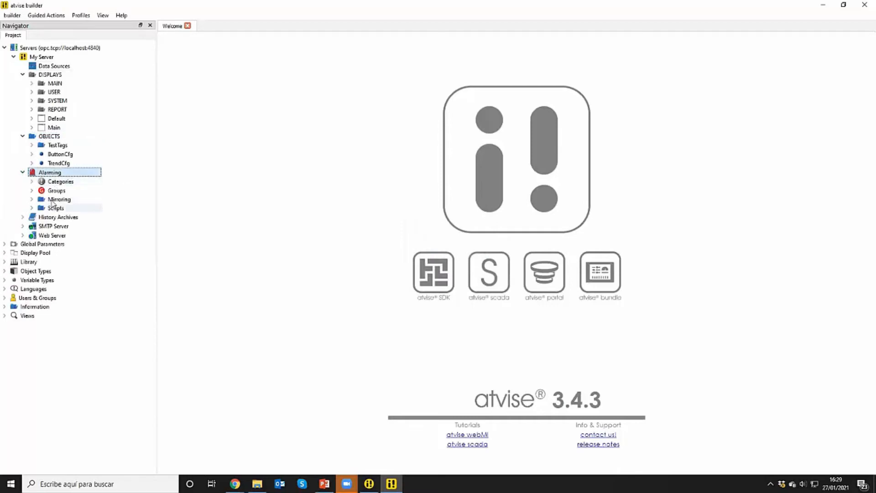
click(53, 200)
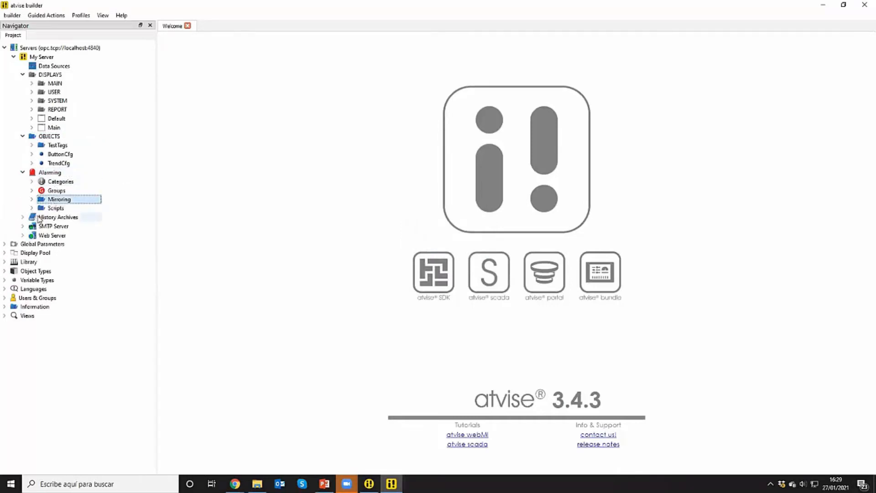
double_click(39, 218)
click(63, 236)
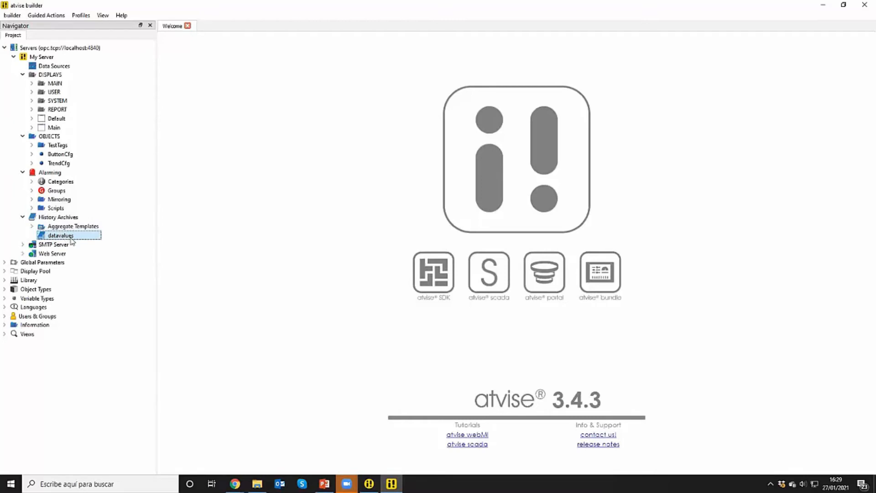
click(60, 67)
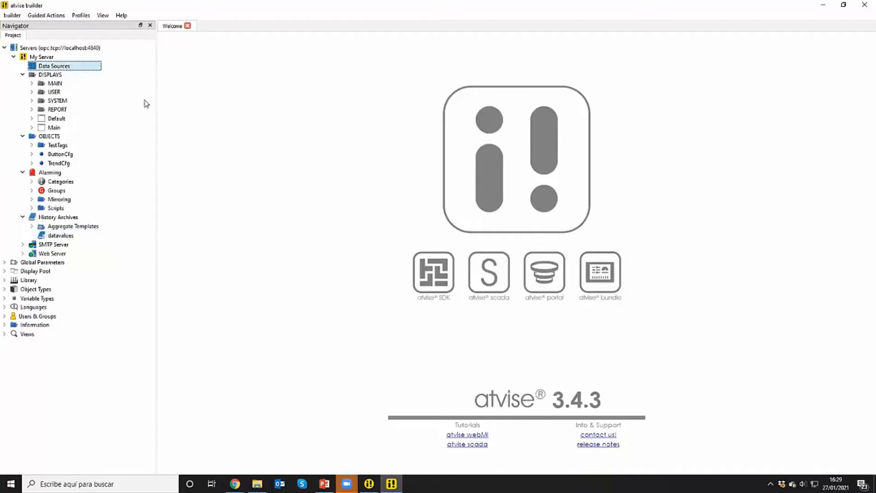
Launch the opcuatestserver.exe shortcut from the desktop and copy its endpoint URL opc.tcp://localhost:4841 from the console
click(822, 10)
click(824, 9)
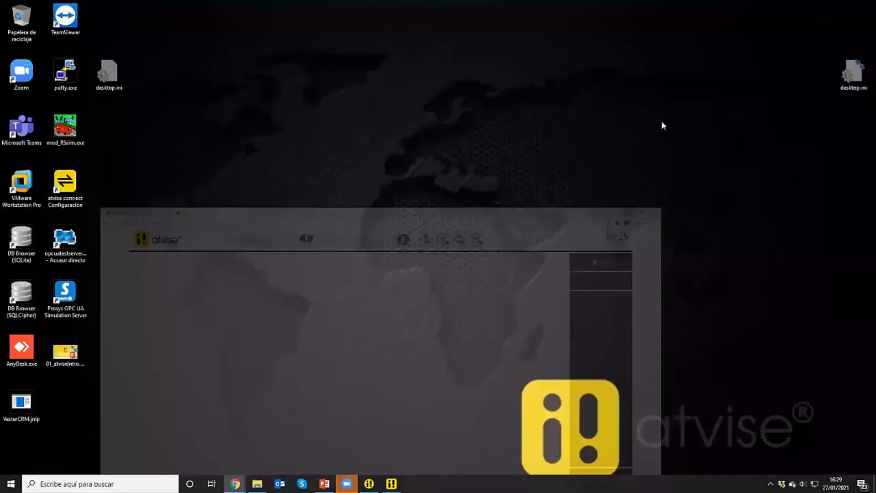
click(77, 234)
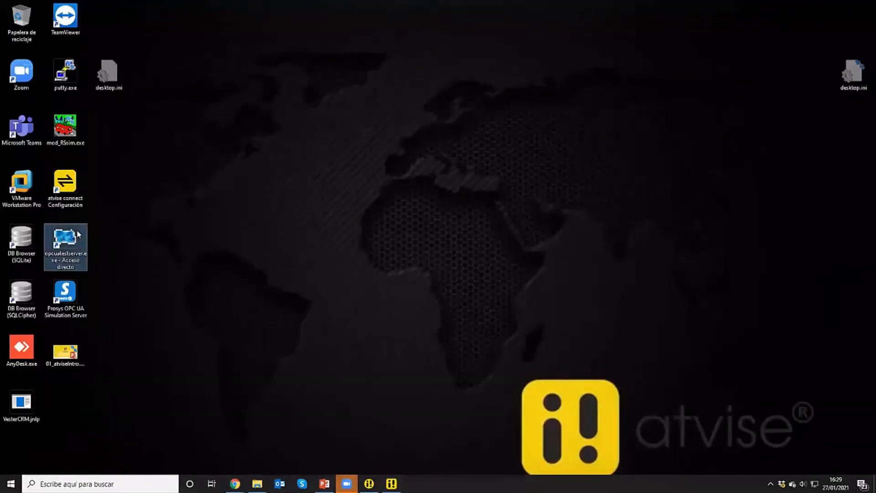
double_click(77, 234)
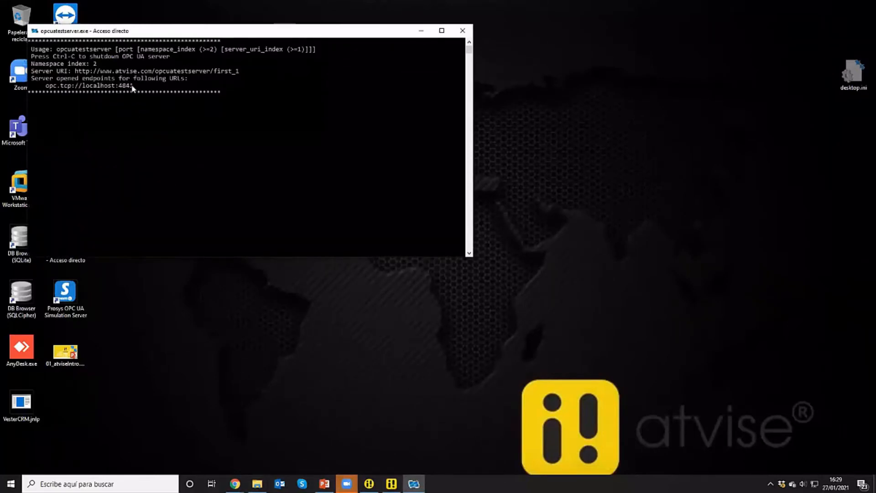
drag(133, 87, 48, 85)
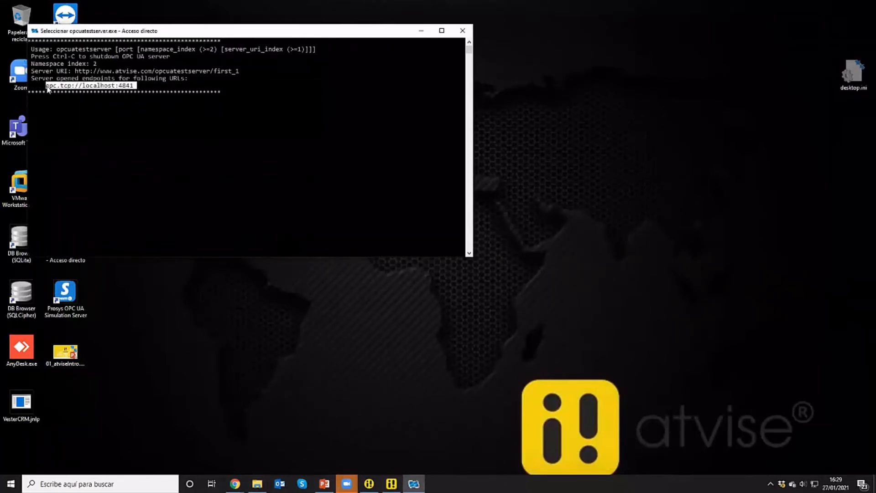
key(ctrl+c)
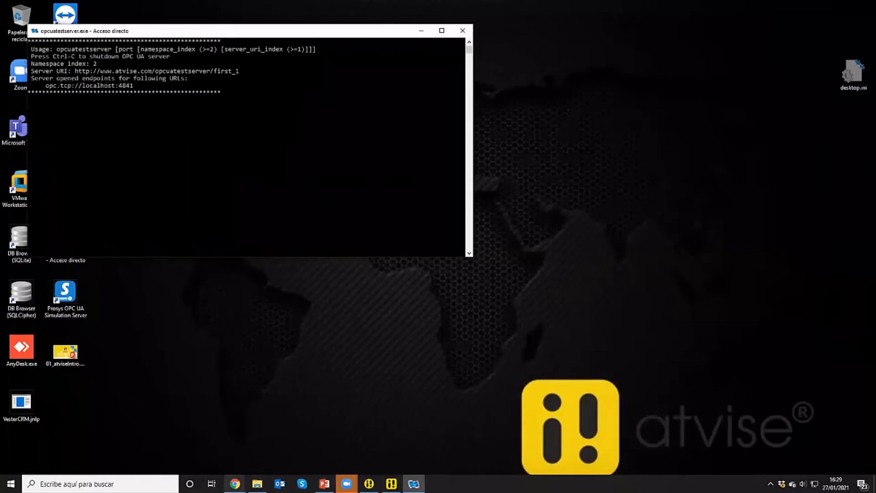
In atvise builder, add an OPC UA data source named UATestServer with source URL opc.tcp://localhost:4841
click(391, 483)
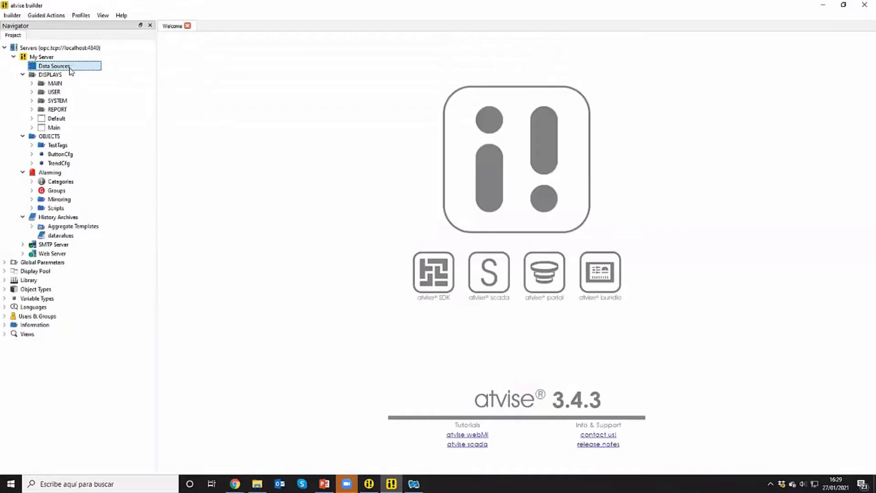
right_click(70, 68)
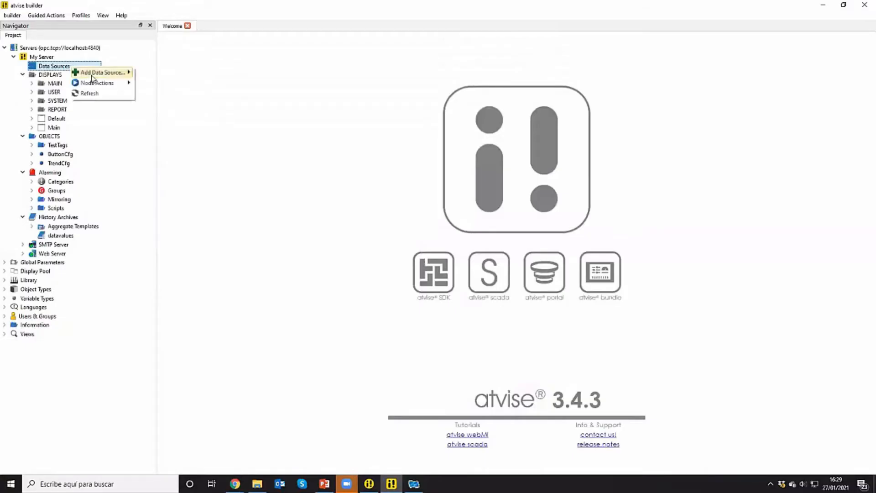
mouse_move(105, 73)
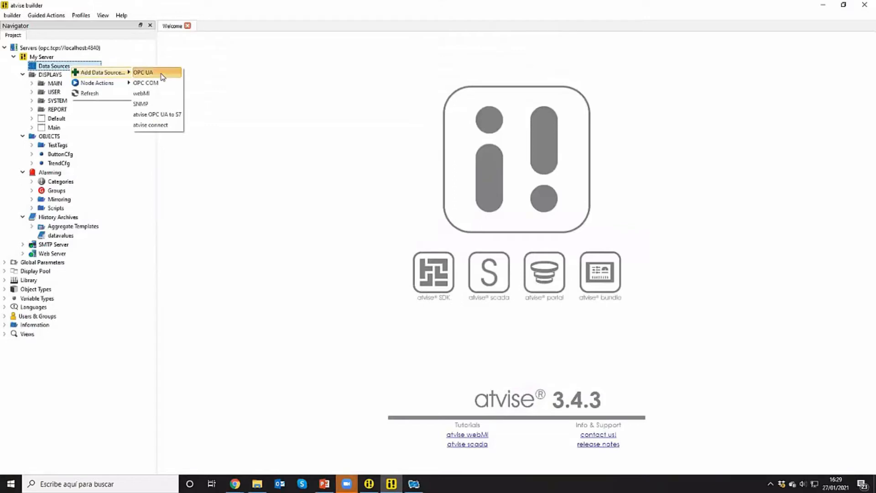
click(164, 73)
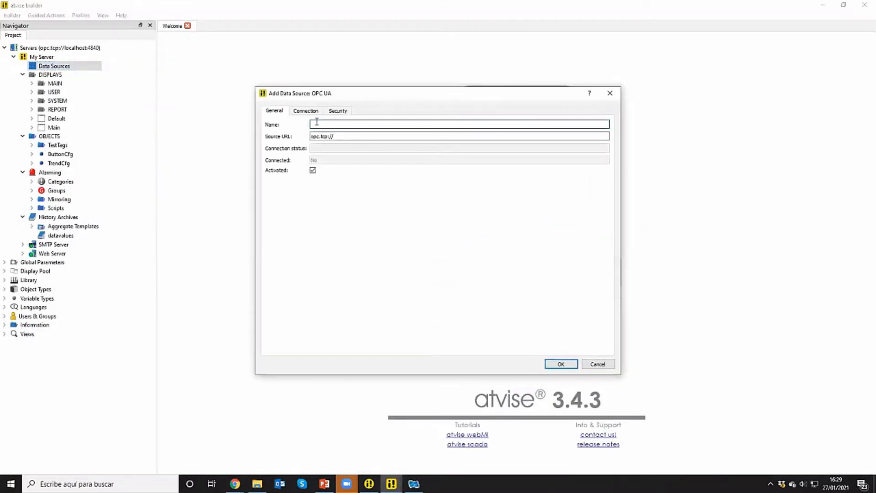
text(UATestServer)
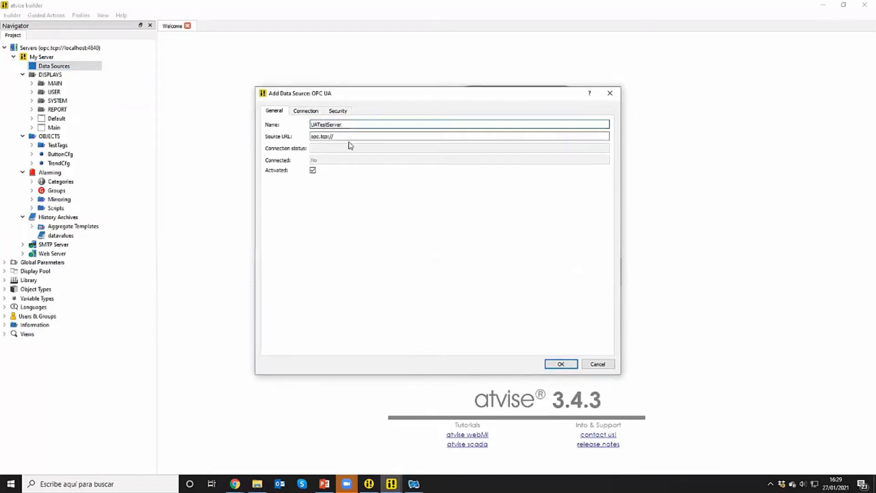
drag(343, 137, 303, 149)
key(ctrl+v)
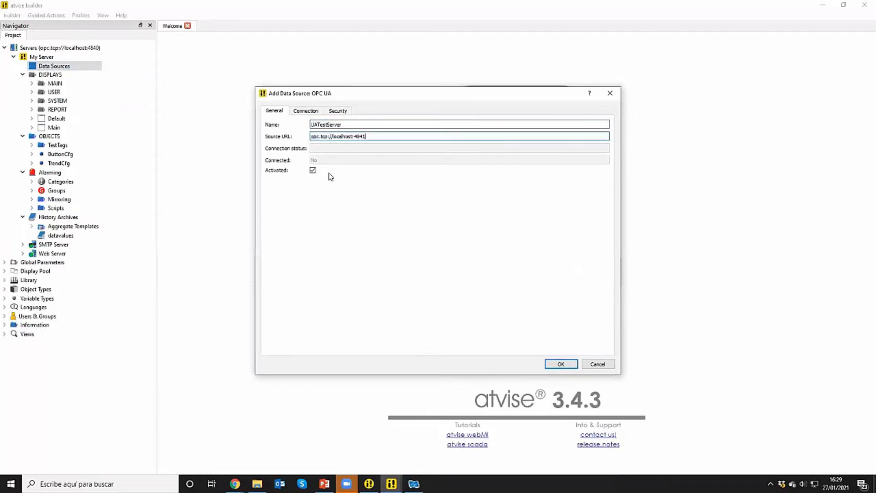
click(561, 364)
Check the connection status of the UATestServer data source and close its settings
click(73, 75)
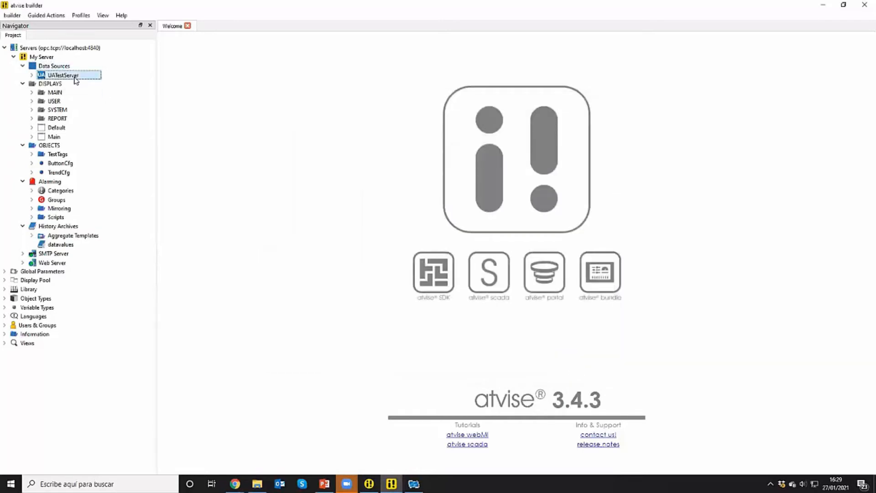
double_click(75, 77)
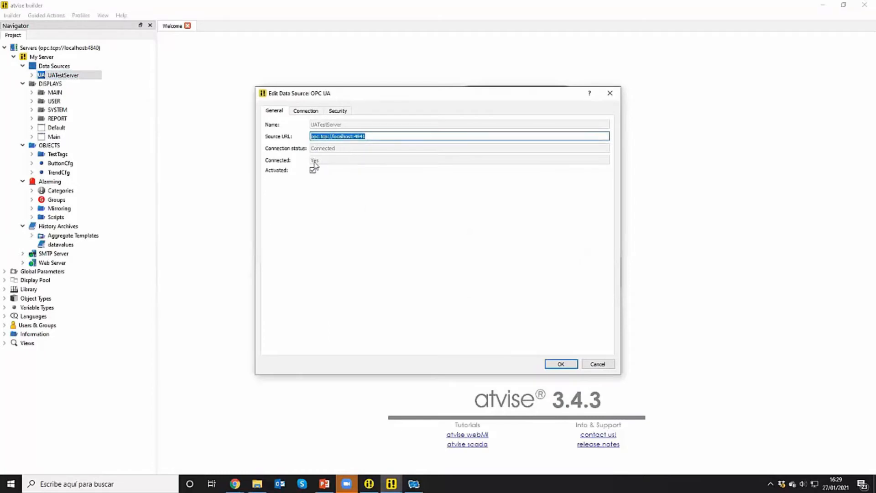
click(616, 96)
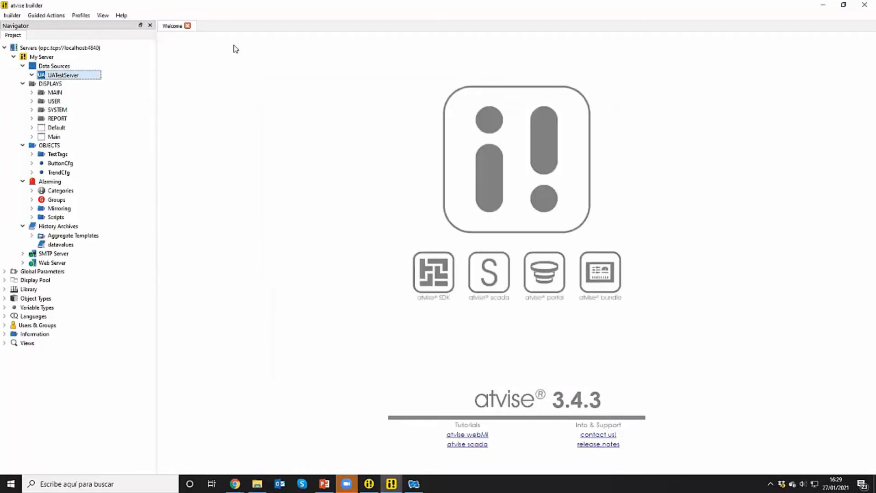
Browse the Objects of the UATestServer data source and copy the VariableBoolean and VariableInt32 nodes
right_click(72, 75)
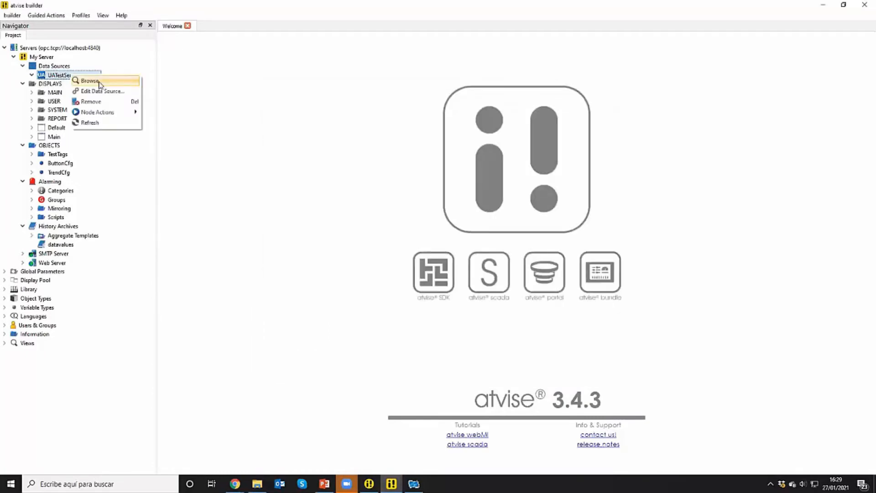
click(90, 81)
click(162, 39)
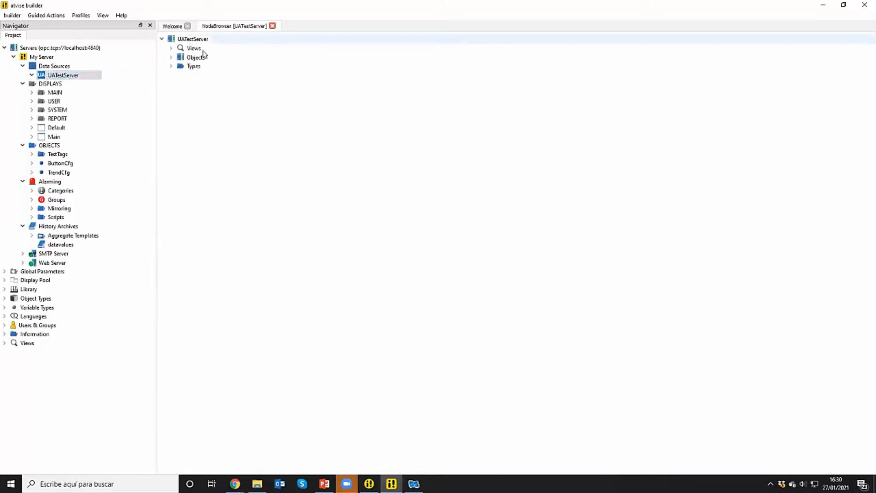
click(173, 58)
click(172, 57)
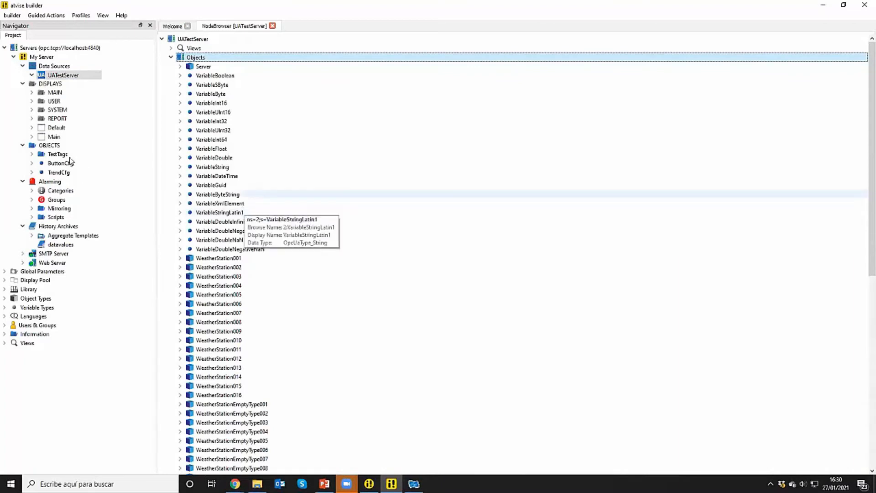
click(234, 76)
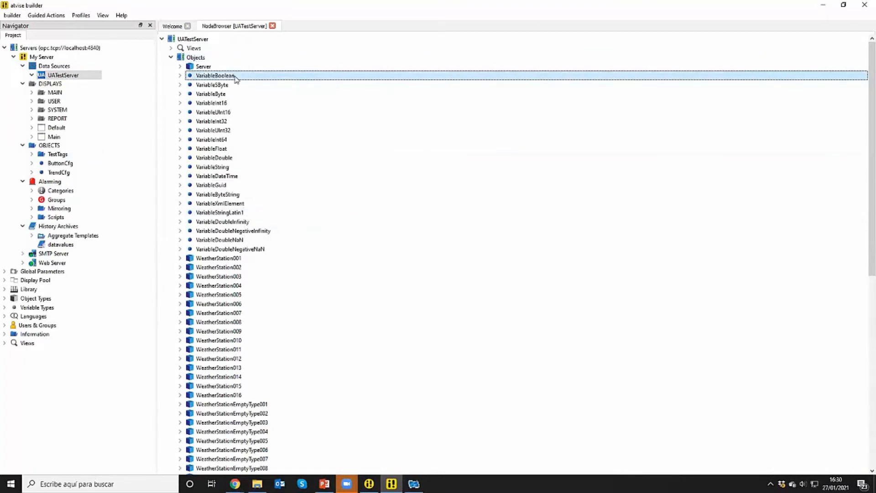
ctrl+click(237, 122)
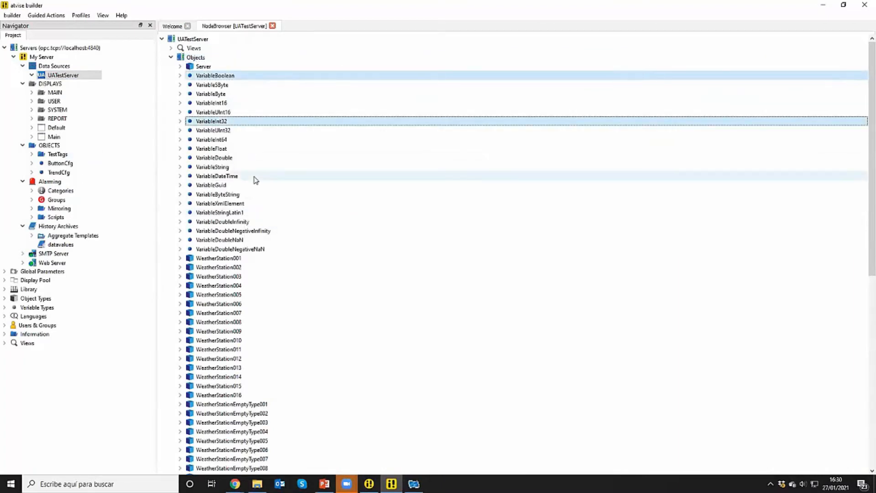
right_click(240, 123)
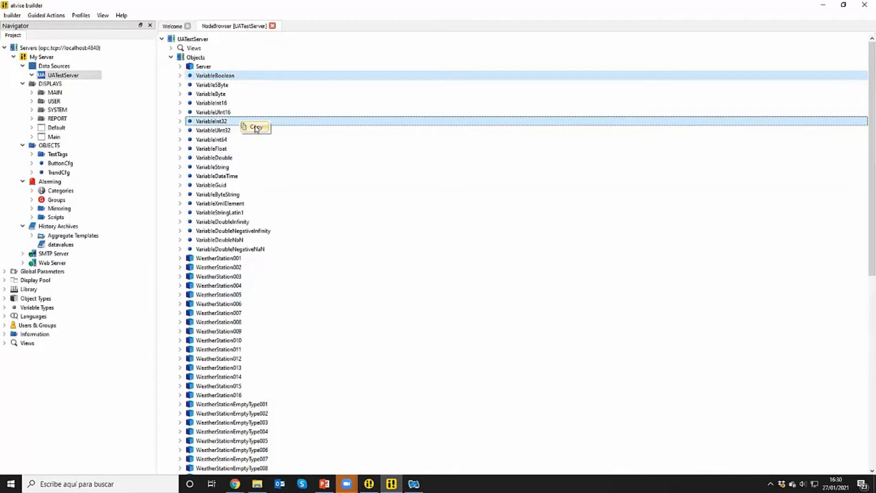
click(256, 128)
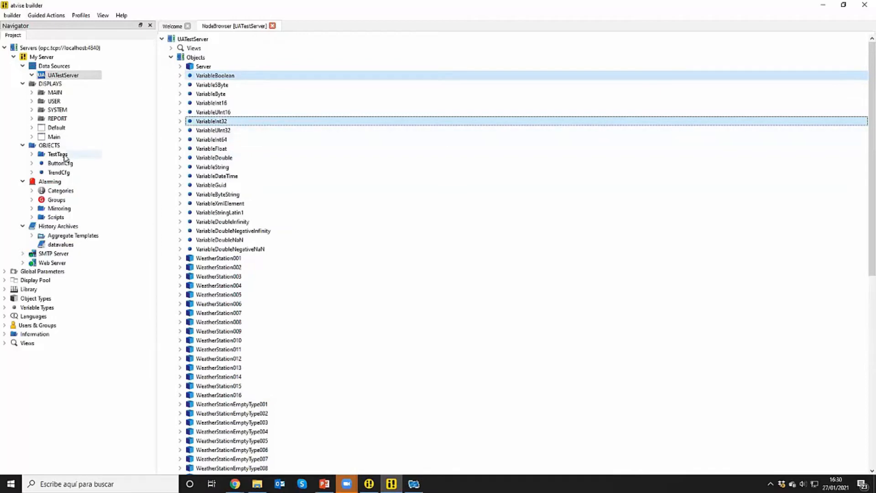
Paste and mirror the copied variables into the TestTags folder as In/Output nodes, keeping the suggested browse names for all
click(63, 157)
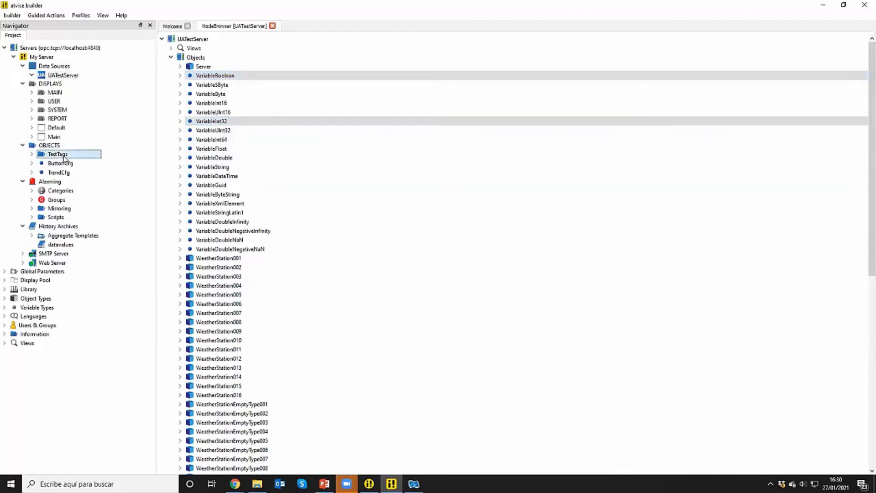
right_click(66, 156)
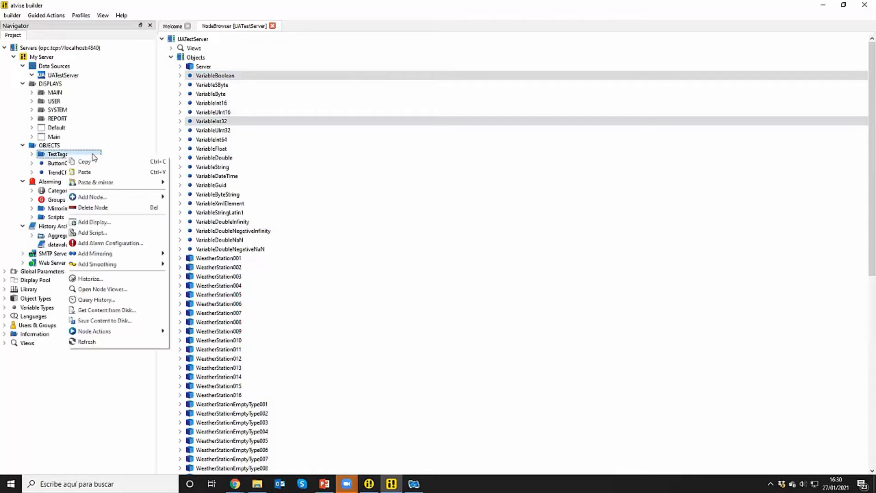
mouse_move(108, 184)
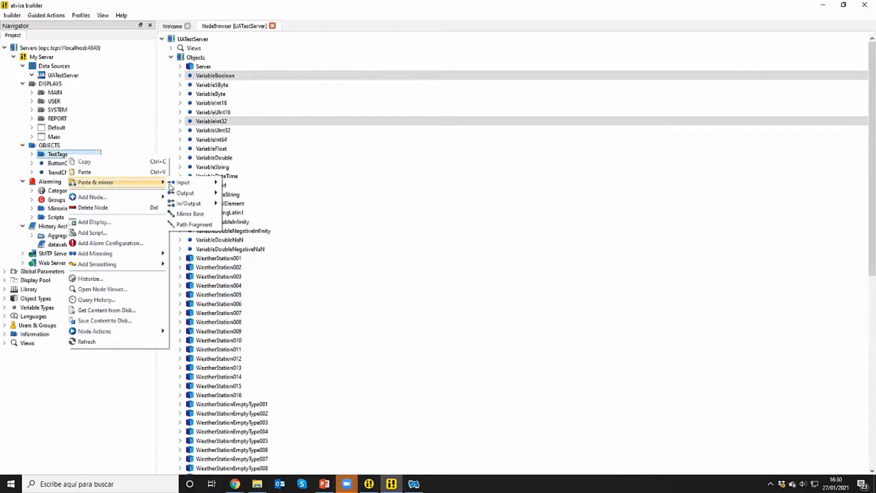
mouse_move(201, 204)
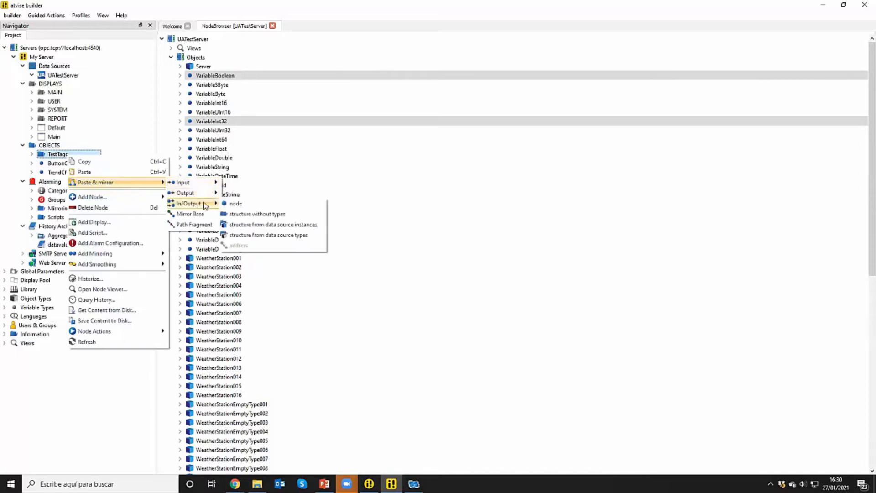
click(250, 204)
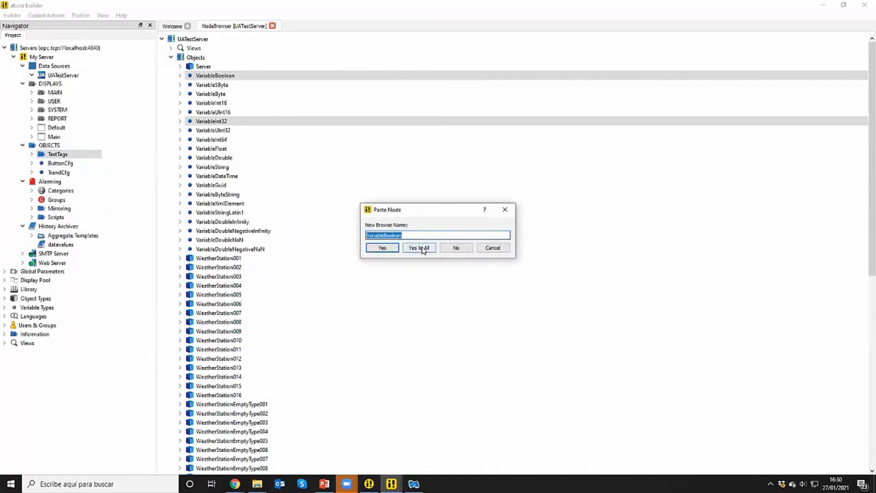
click(419, 247)
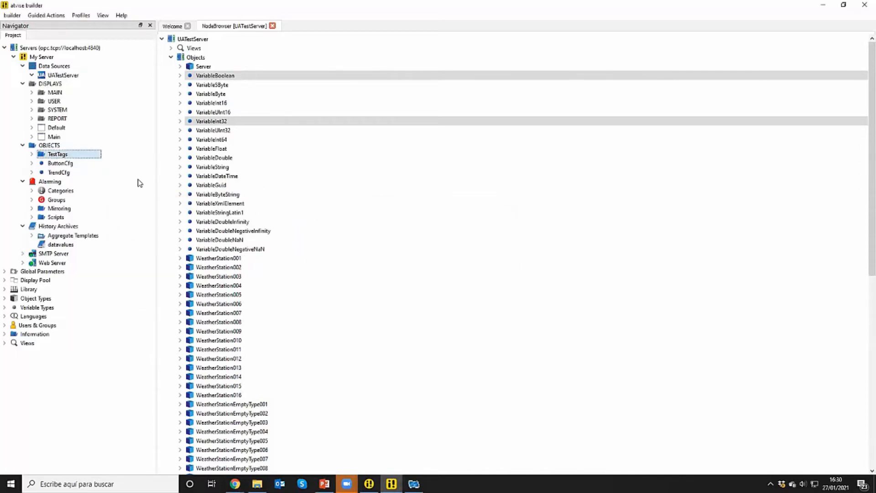
Expand the TestTags folder and open the attribute views of VariableBoolean and VariableInt32
click(32, 153)
click(62, 165)
double_click(63, 166)
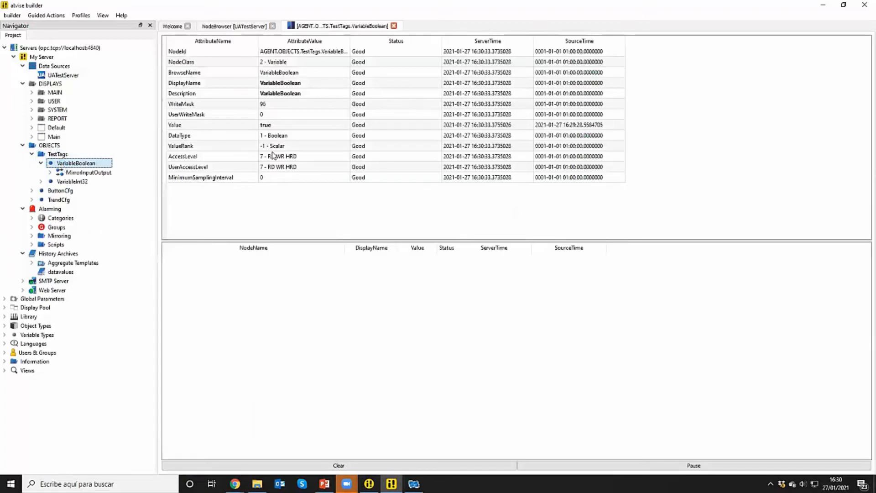
double_click(72, 181)
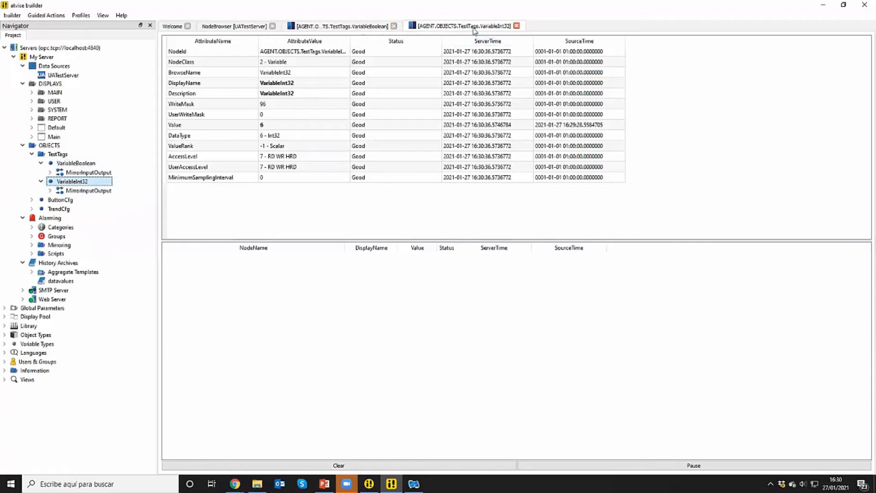
Set the value of VariableInt32 to 10 and return to the attribute view of VariableBoolean
double_click(277, 123)
text(10)
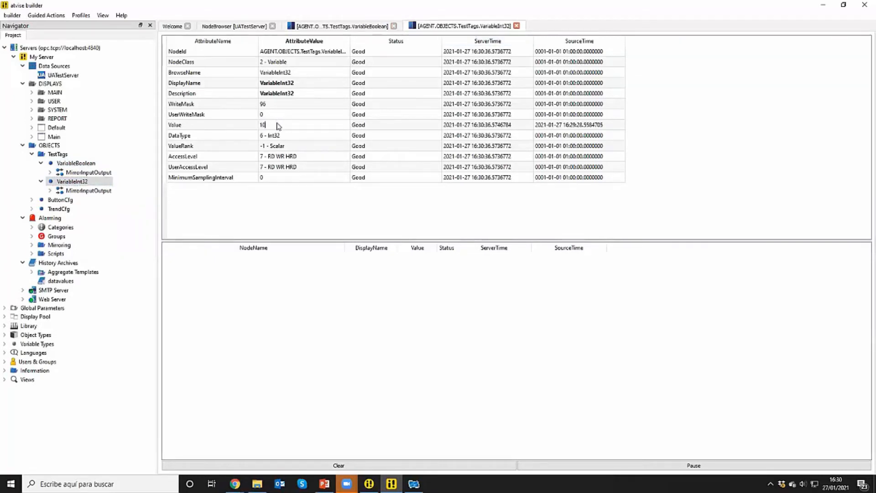
key(Return)
click(370, 25)
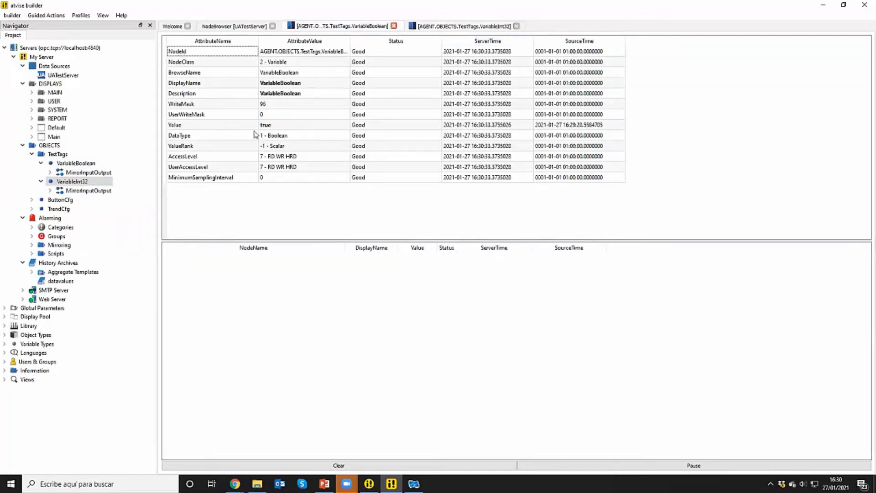
Set the value of VariableBoolean to false in its attribute view
click(277, 123)
click(278, 124)
text(false)
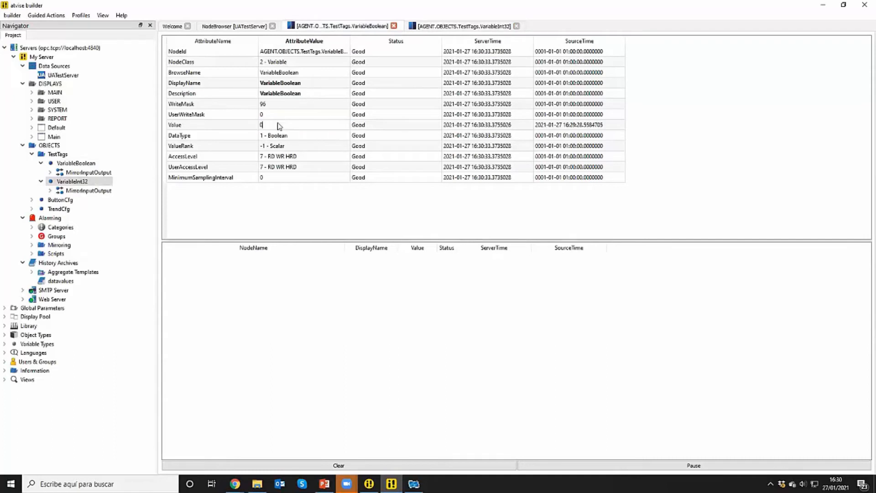
key(Return)
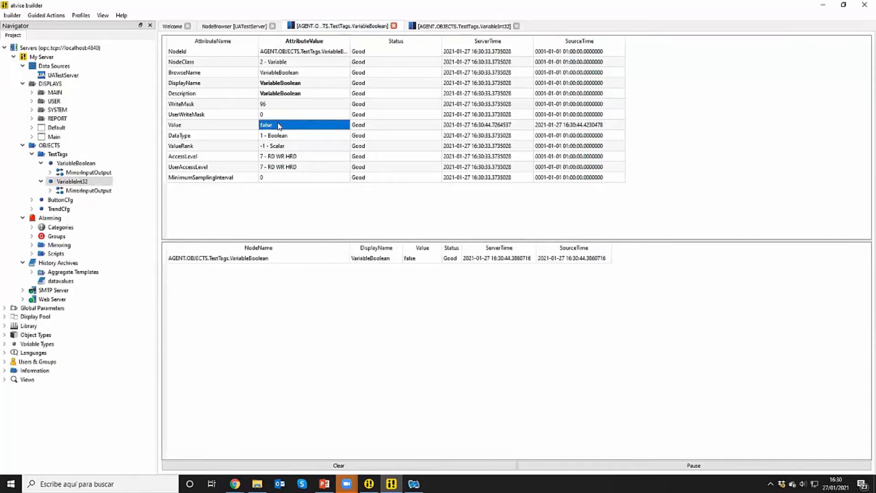
Historize VariableInt32 using datavalues as the raw archive, with no aggregate template
click(86, 182)
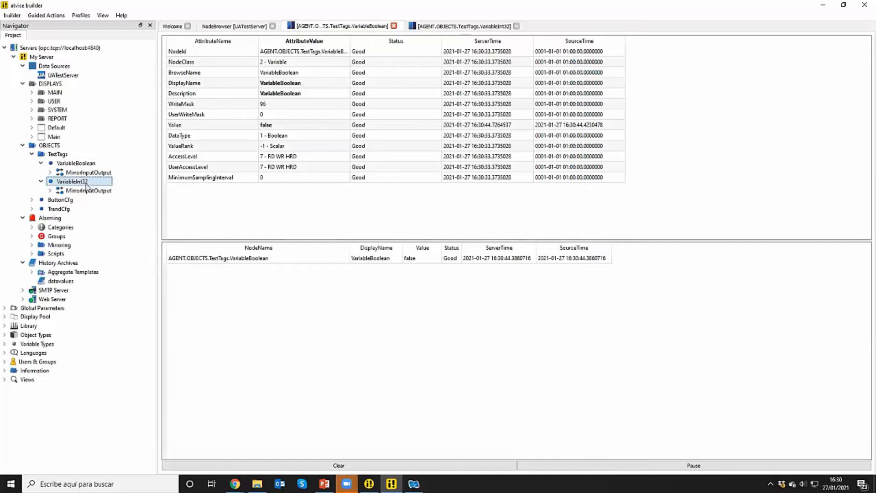
click(459, 28)
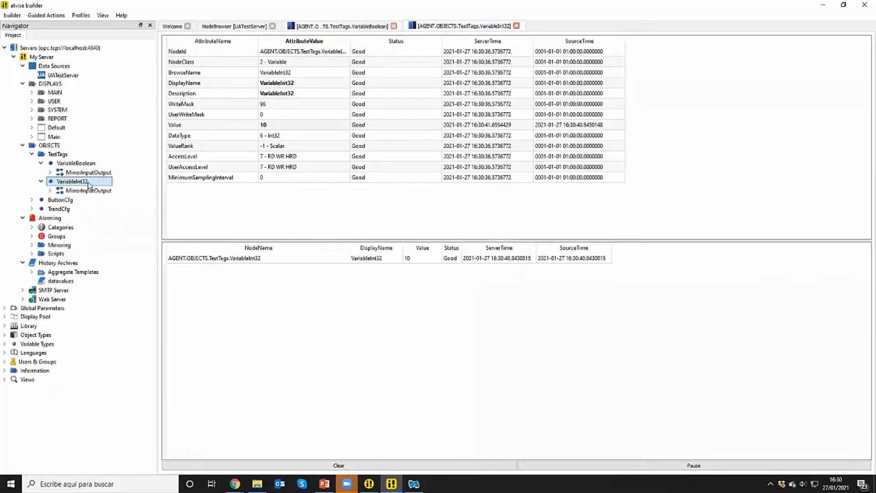
right_click(88, 183)
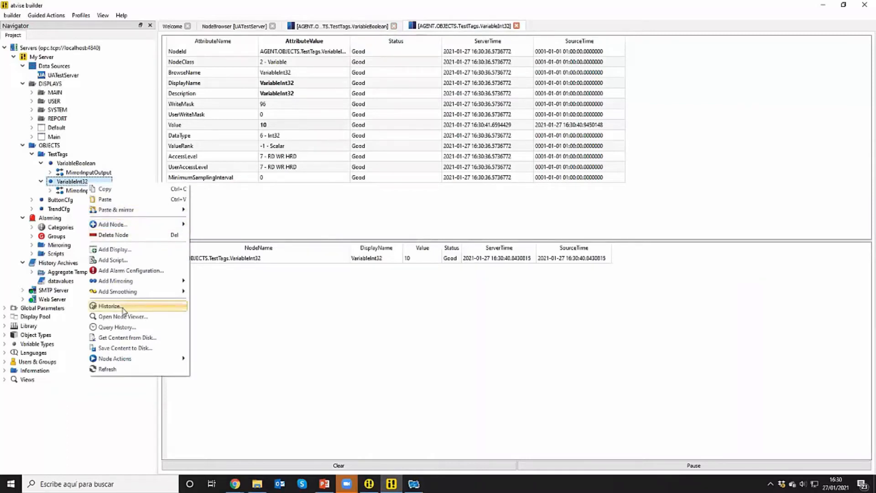
click(110, 306)
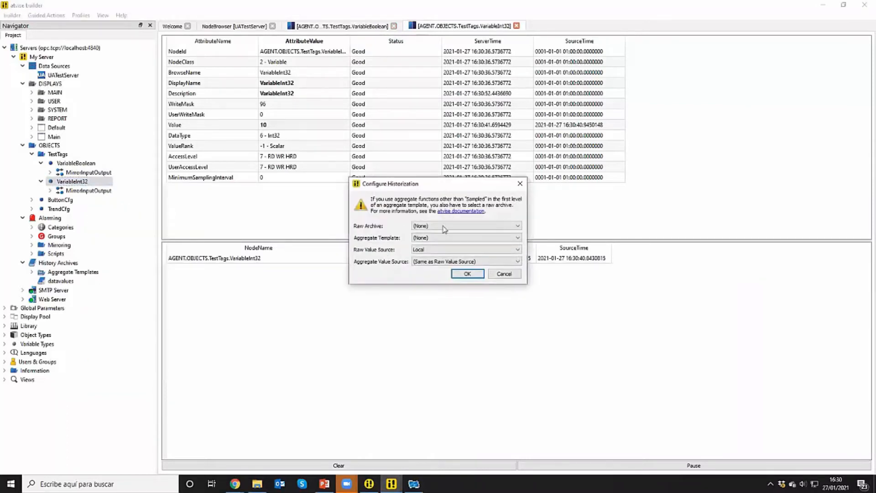
click(452, 226)
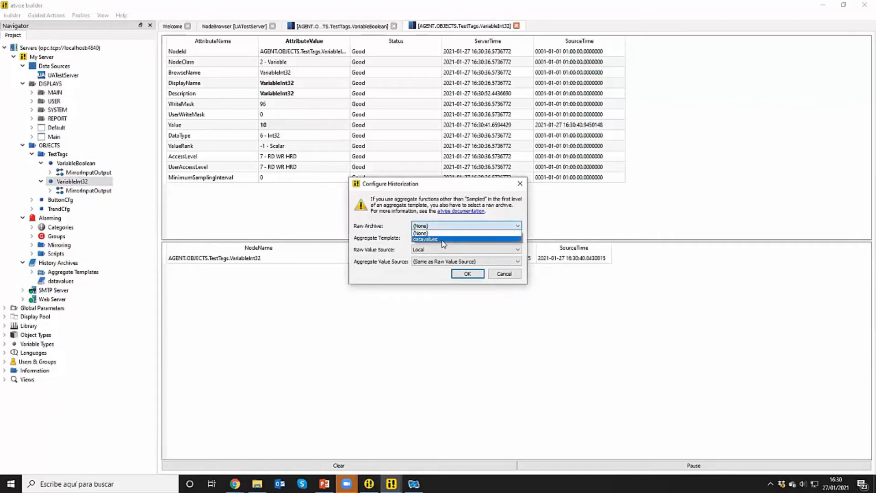
click(441, 239)
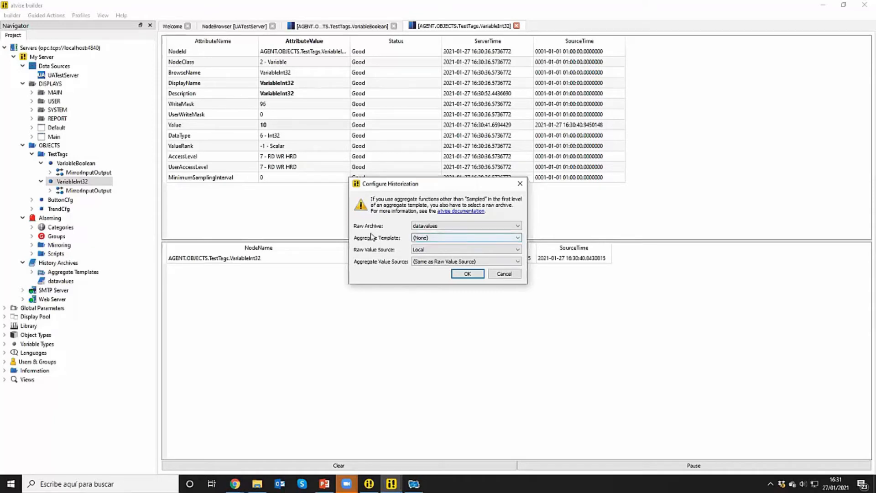
click(466, 275)
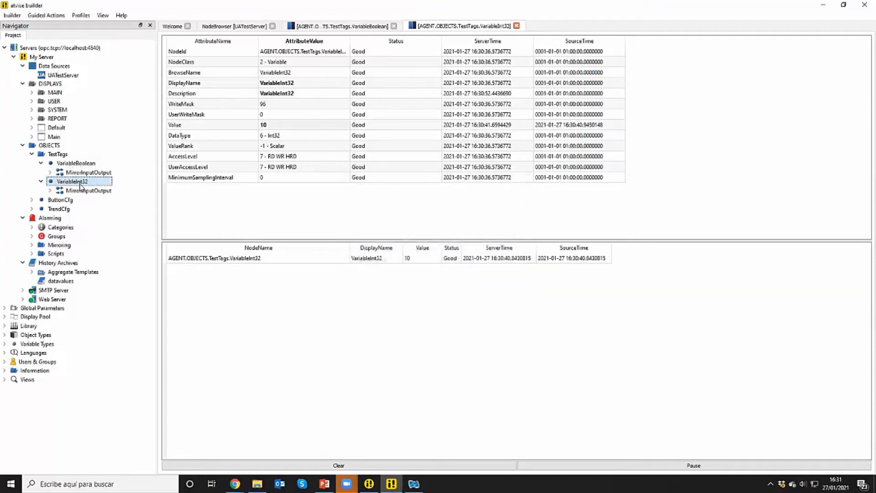
Change the value of VariableInt32 to 15 and then to 88 to generate history entries
double_click(275, 126)
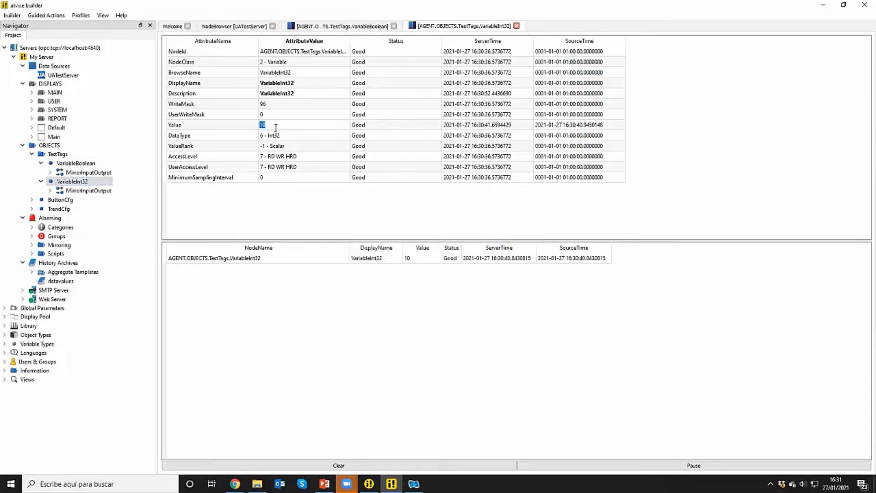
text(1)
key(Return)
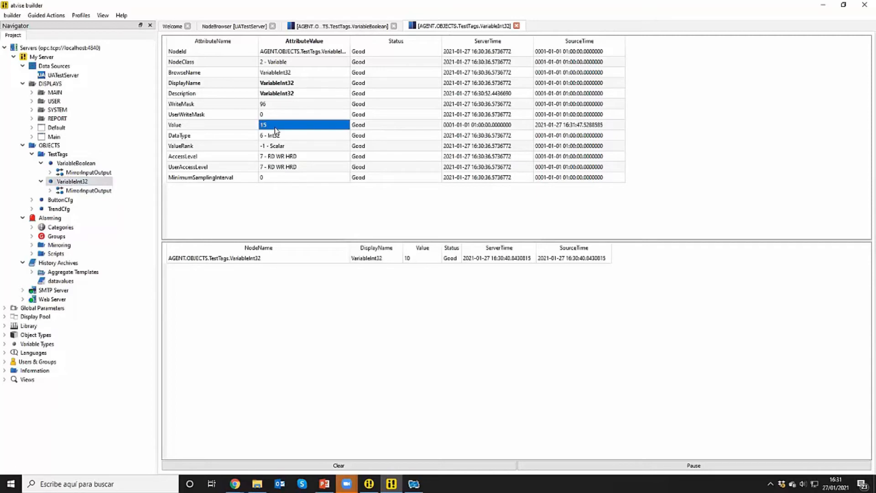
click(277, 126)
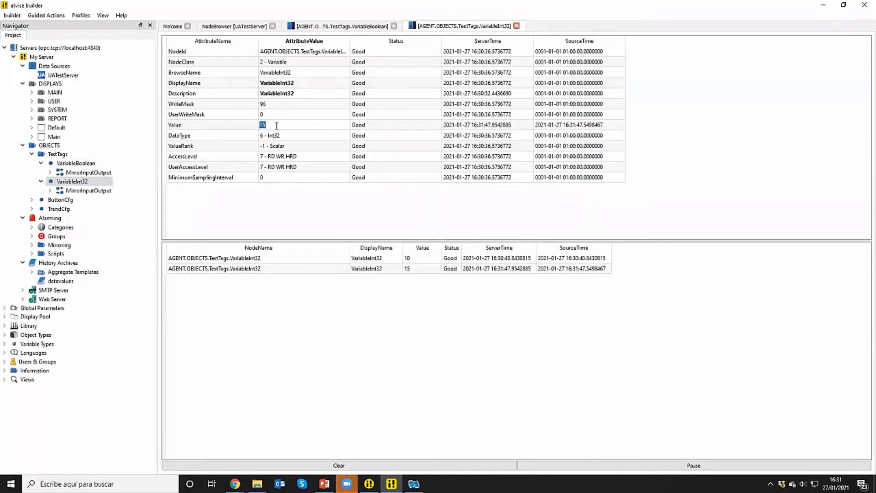
text(88)
key(Return)
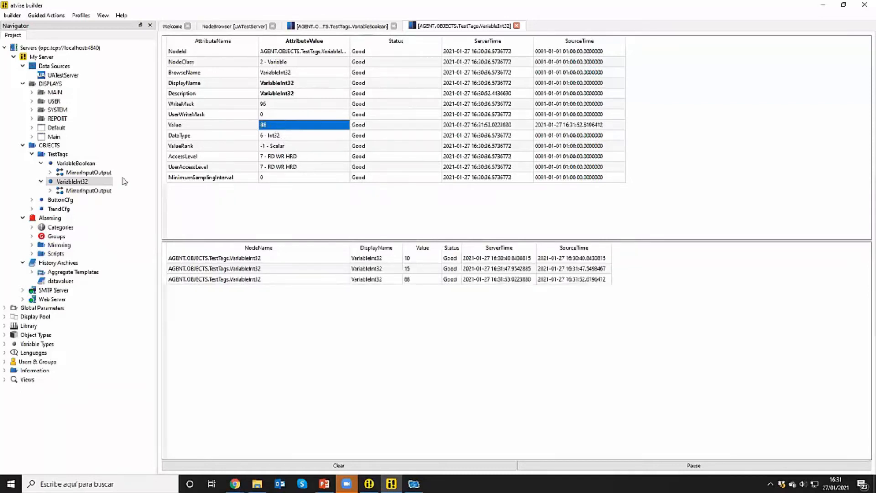
Add an alarm configuration with the suggested name to VariableBoolean and open it for editing
click(85, 163)
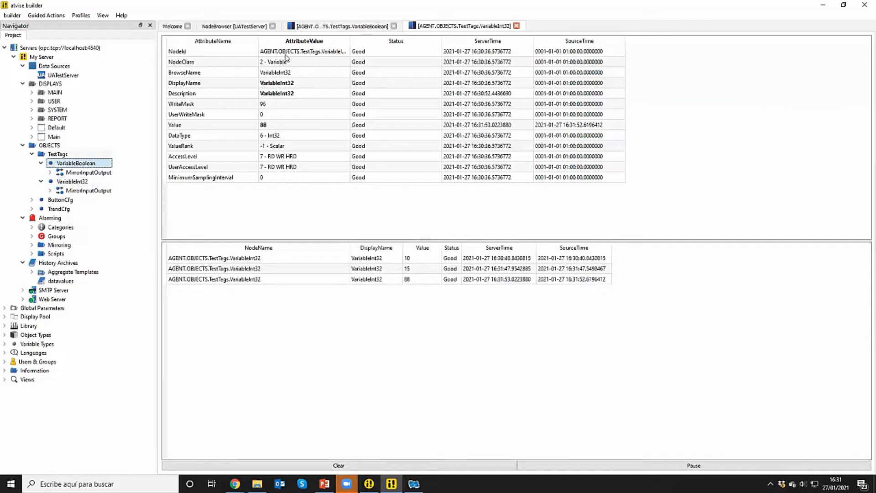
right_click(93, 165)
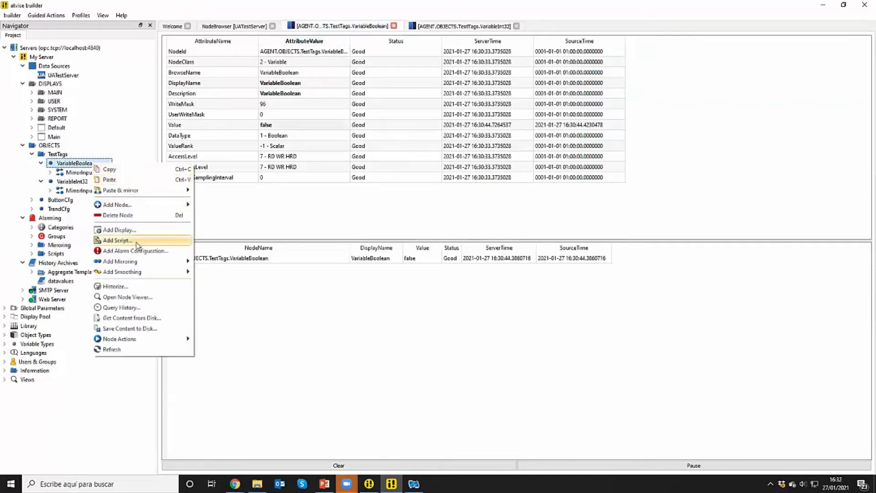
click(135, 251)
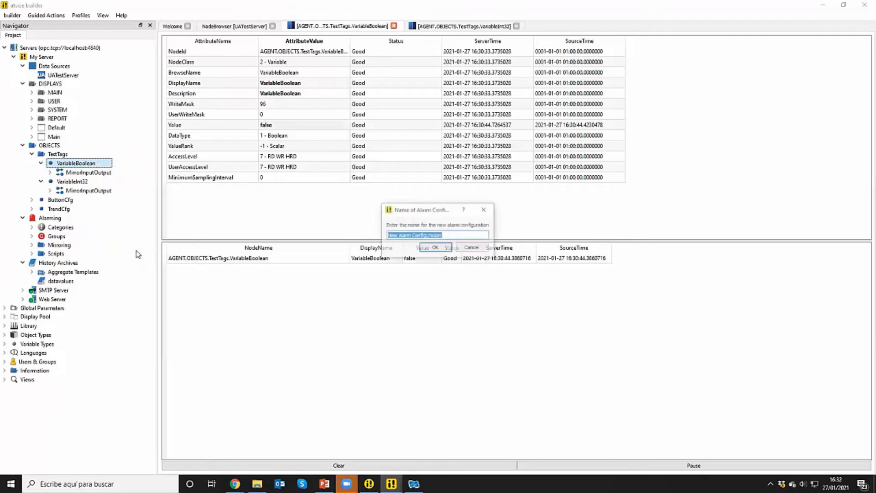
click(435, 248)
double_click(99, 174)
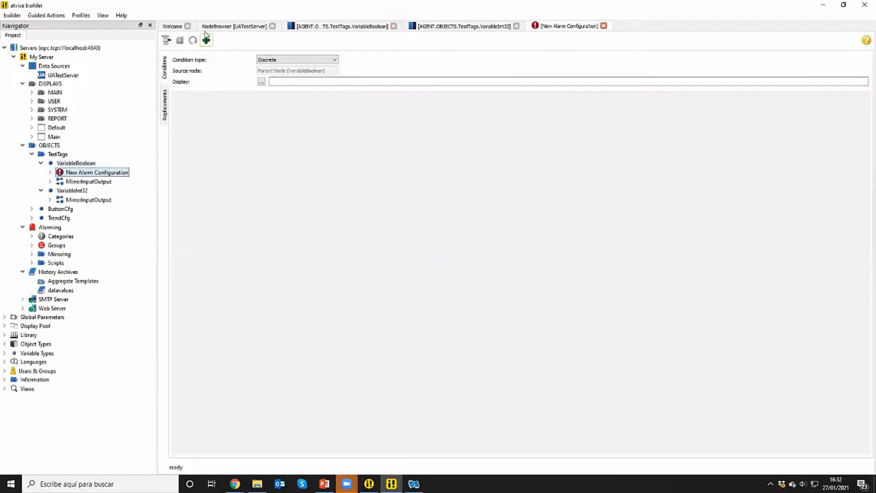
Add an alarm condition named doorOpen, active when the value equals 1, with the active text "Puerta cámara frigorífica 1 abierta"
click(206, 41)
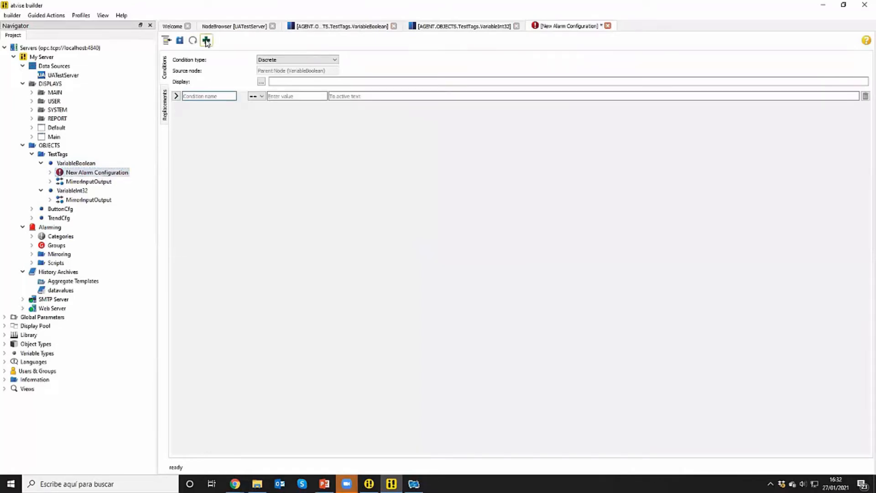
click(207, 96)
text(c)
text(oorOpen)
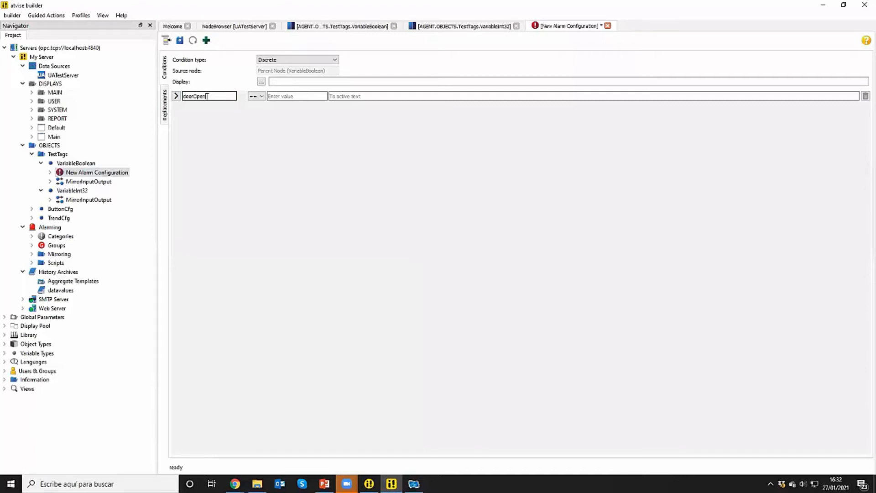
click(288, 96)
text(1)
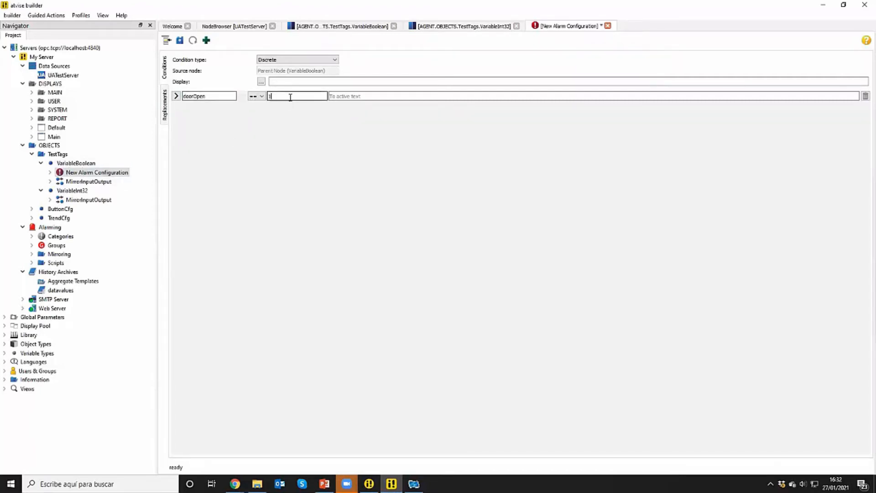
click(361, 96)
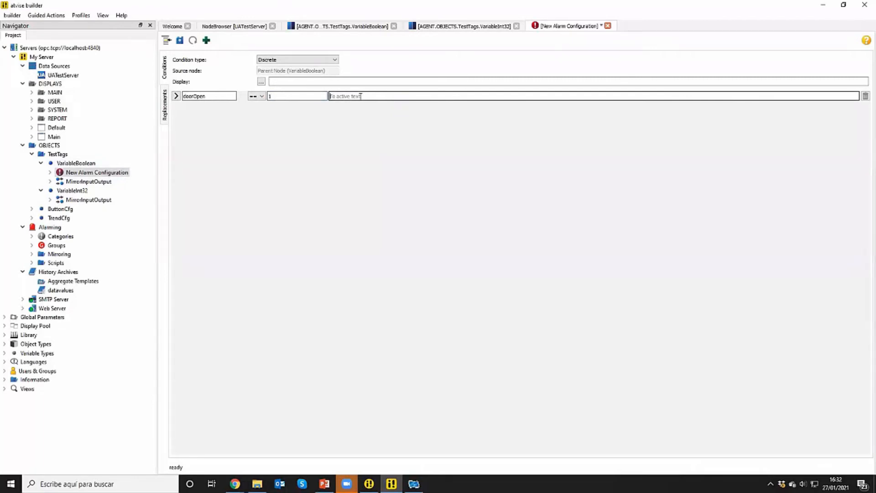
text(Puerta cámara frigorífica 1 abierta)
Expand the doorOpen condition's details, leave the maximum timeshelve and on-delay disabled, and save the alarm configuration
click(177, 96)
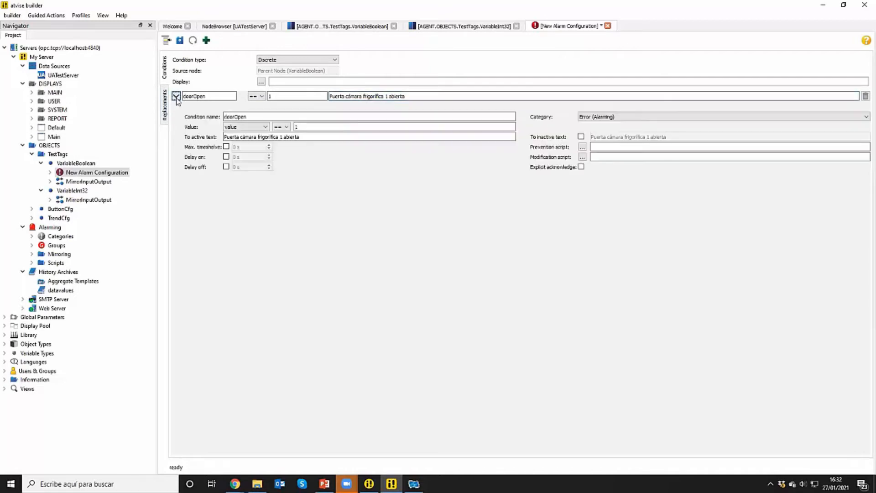
click(226, 147)
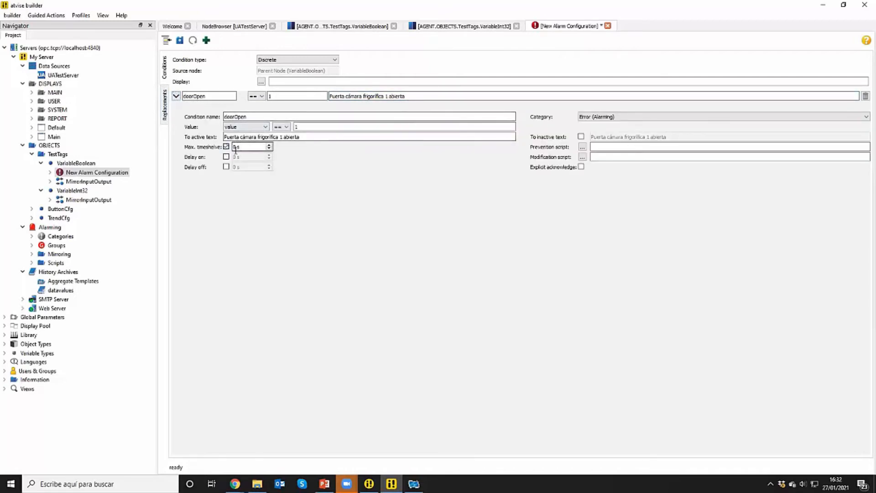
click(227, 147)
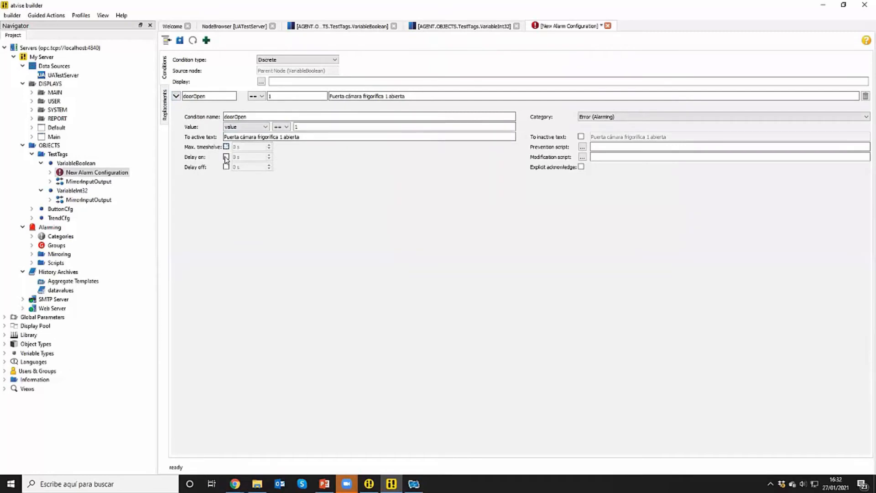
click(225, 157)
click(225, 158)
click(180, 40)
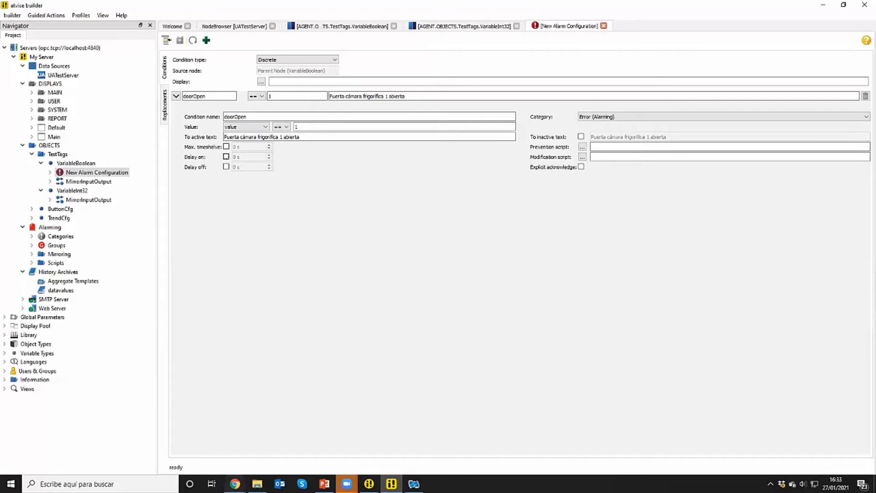
Switch to the atvise visualization in Chrome and display the Alarms list
mouse_move(235, 483)
click(211, 451)
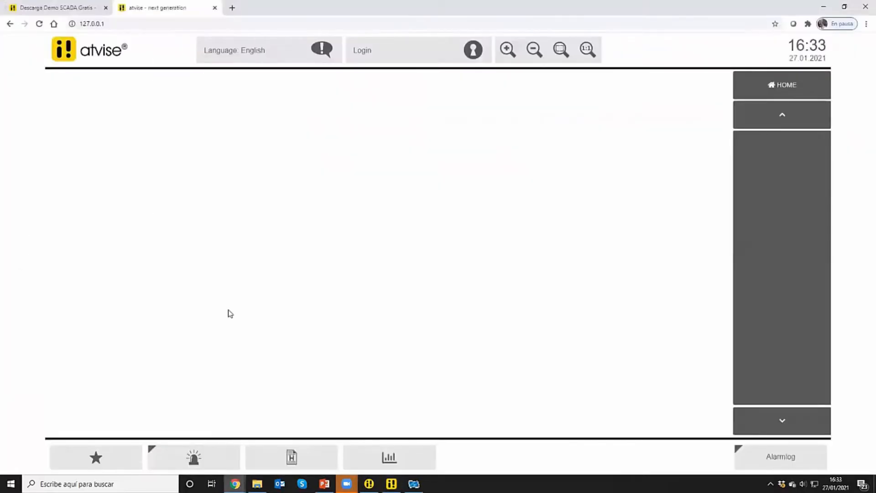
click(215, 462)
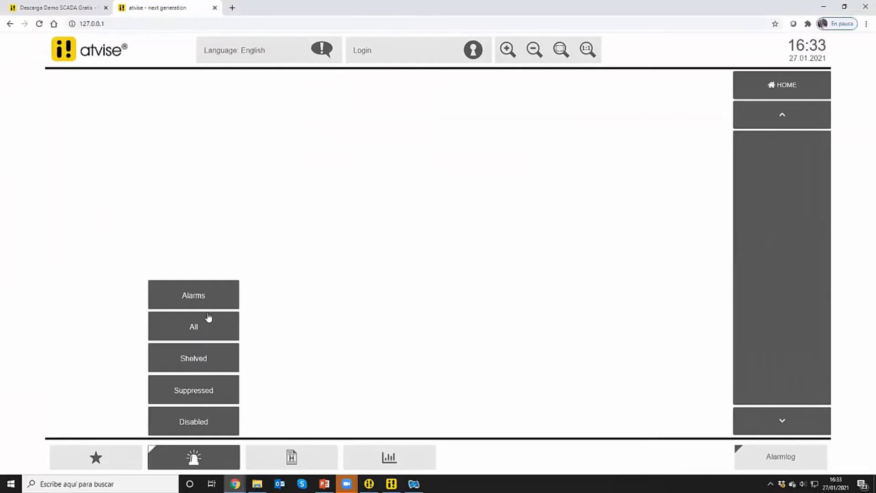
click(208, 297)
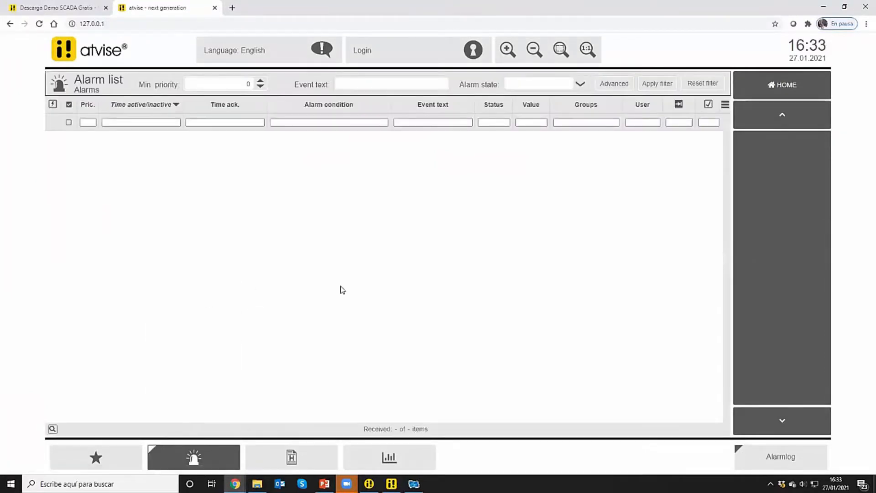
Open the history list, set its start time to 27.01.2021 16:28:14 and apply the filter
click(315, 460)
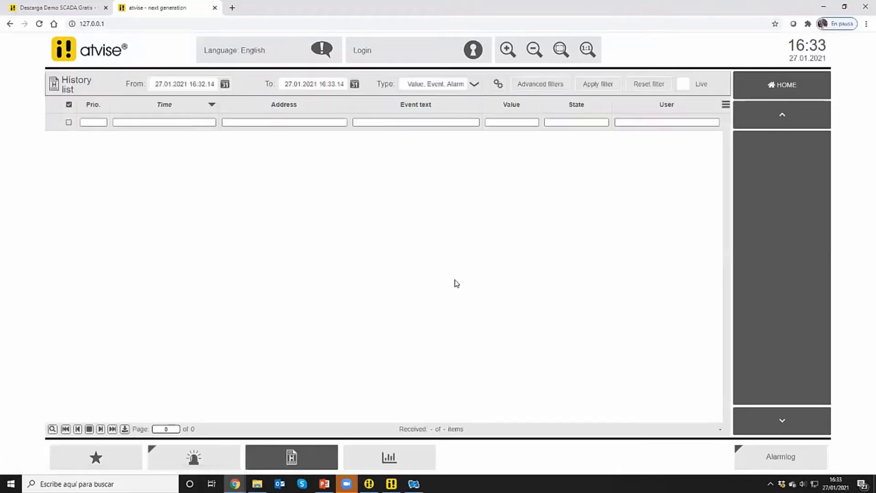
click(226, 86)
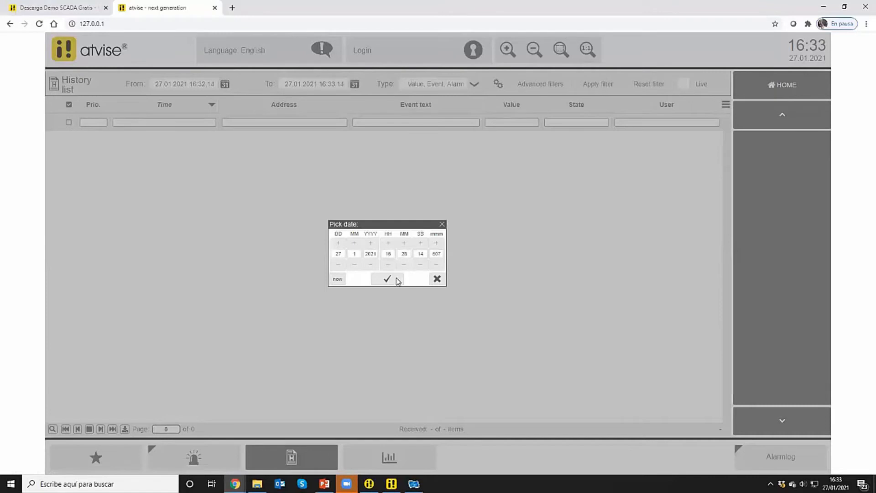
click(397, 280)
click(596, 83)
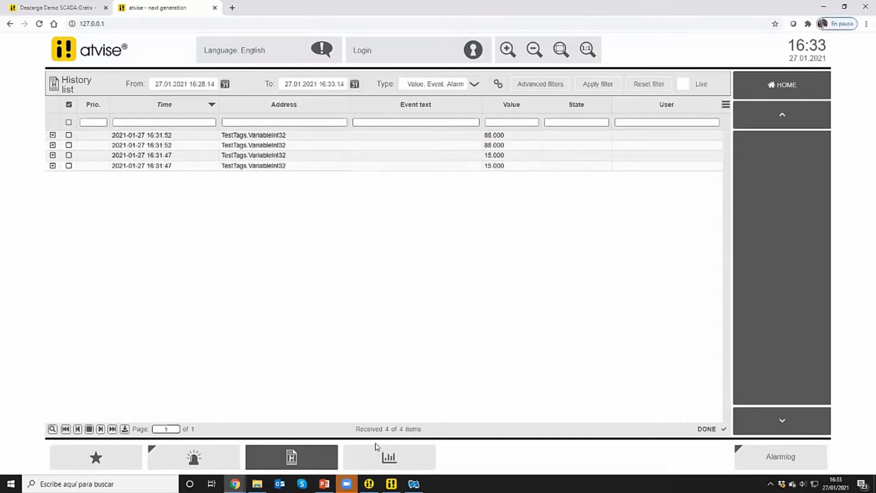
Open the trend chart's configuration and assign VariableInt32 from TestTags as the source of Series 1
click(390, 459)
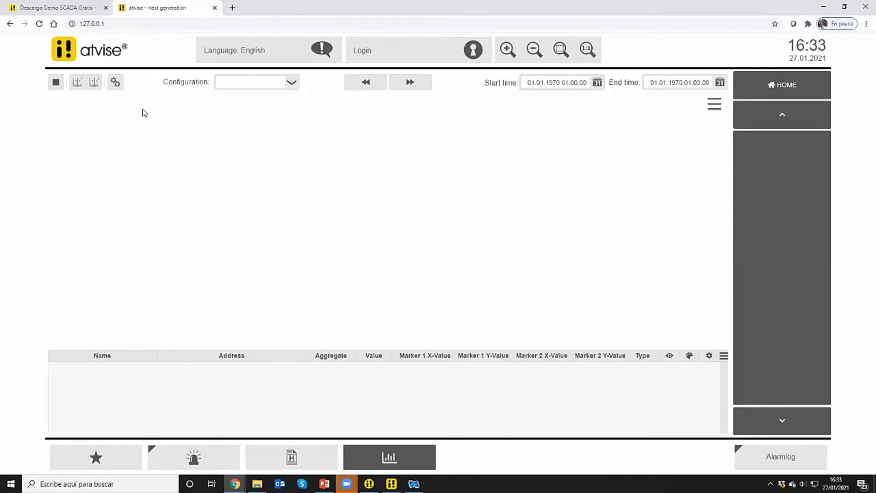
click(116, 82)
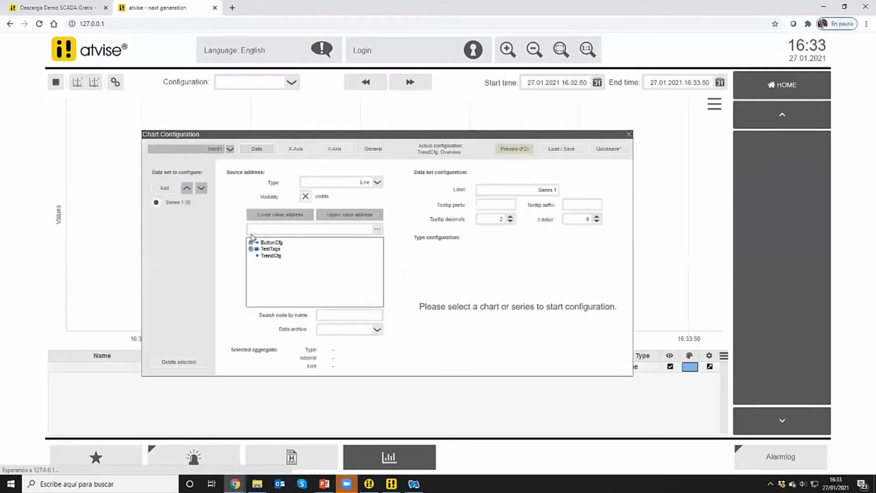
click(251, 249)
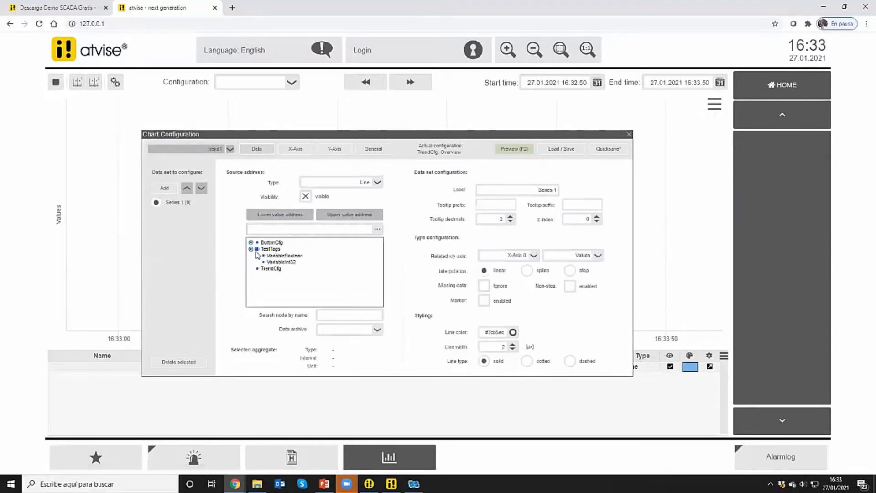
click(279, 262)
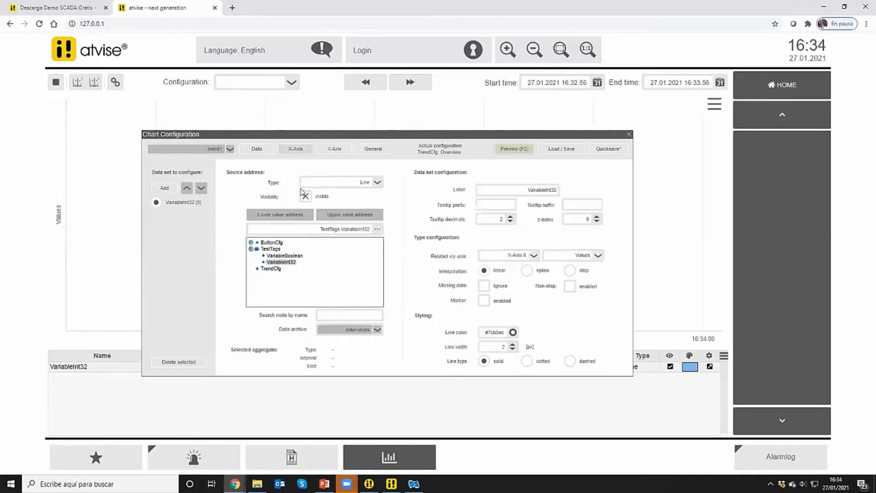
Set the X-axis time span of the trend chart to 15 minutes
click(301, 152)
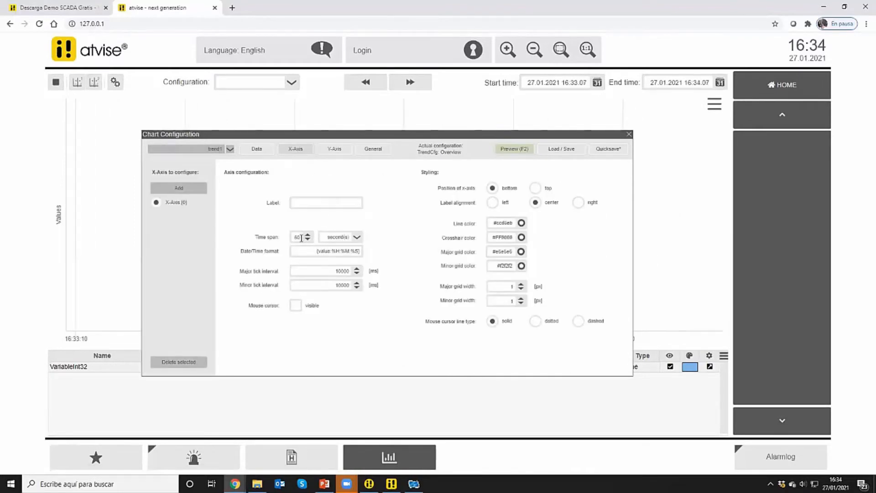
drag(301, 238, 287, 237)
text(15)
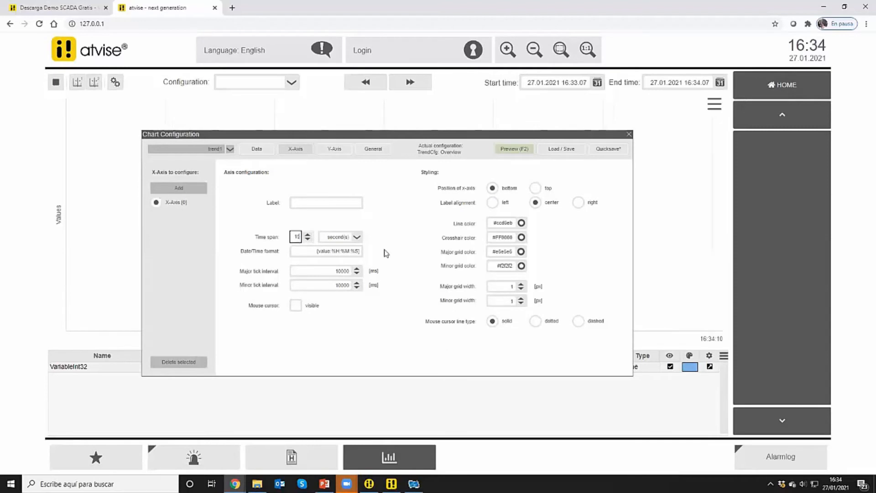
click(355, 237)
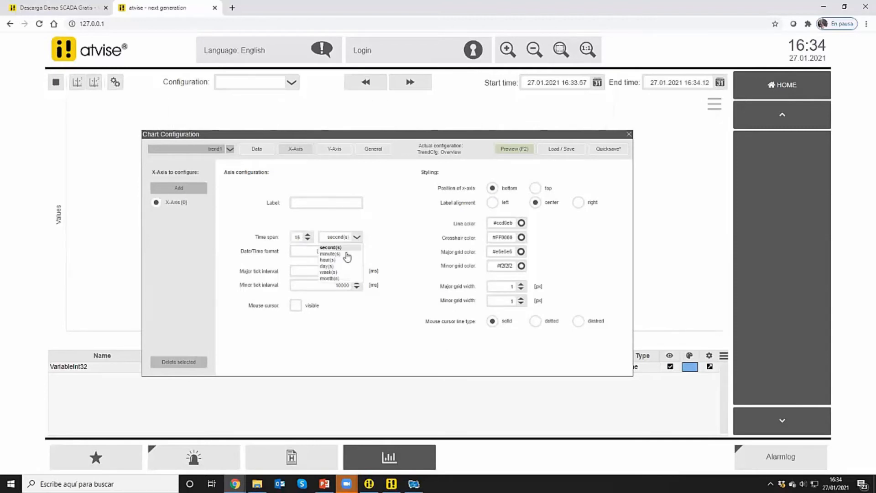
click(330, 254)
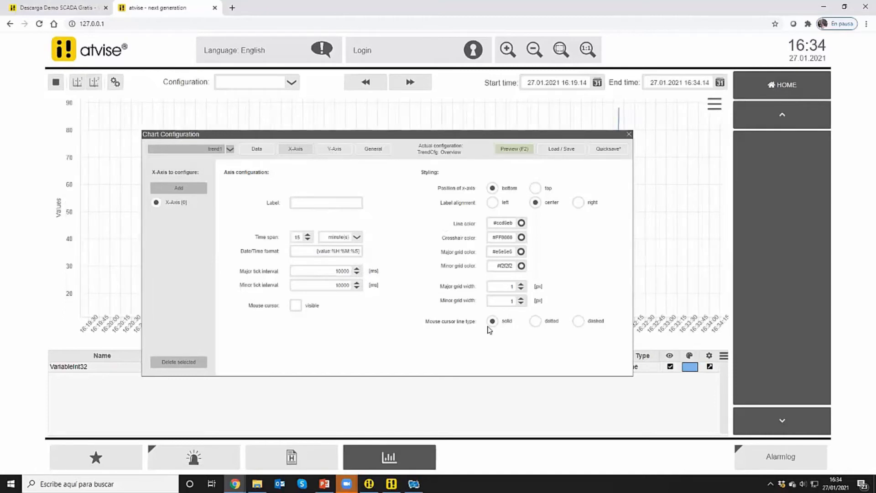
Save the current chart configuration as AfternoonShift, close the configuration dialog and return the visualization to its home page
click(567, 152)
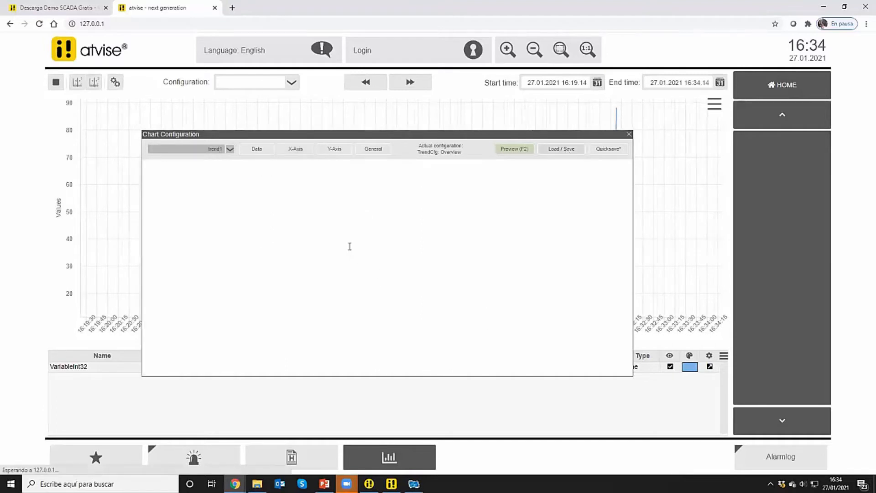
double_click(365, 249)
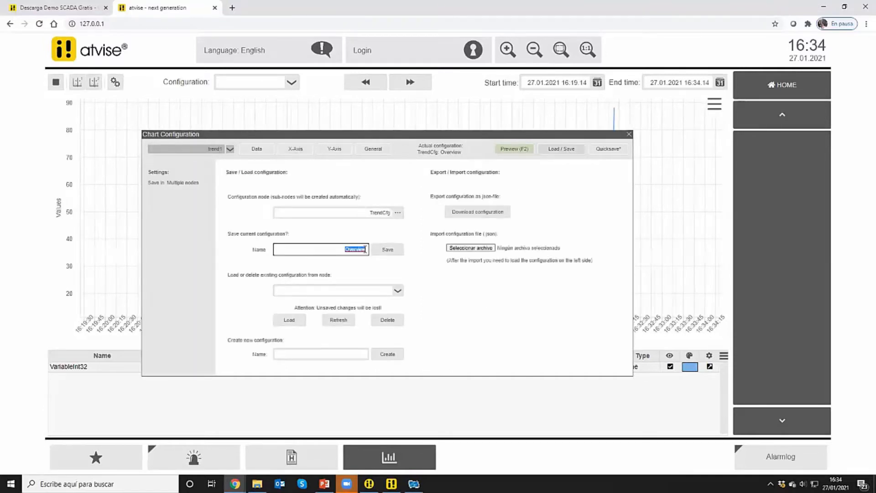
text(Afte)
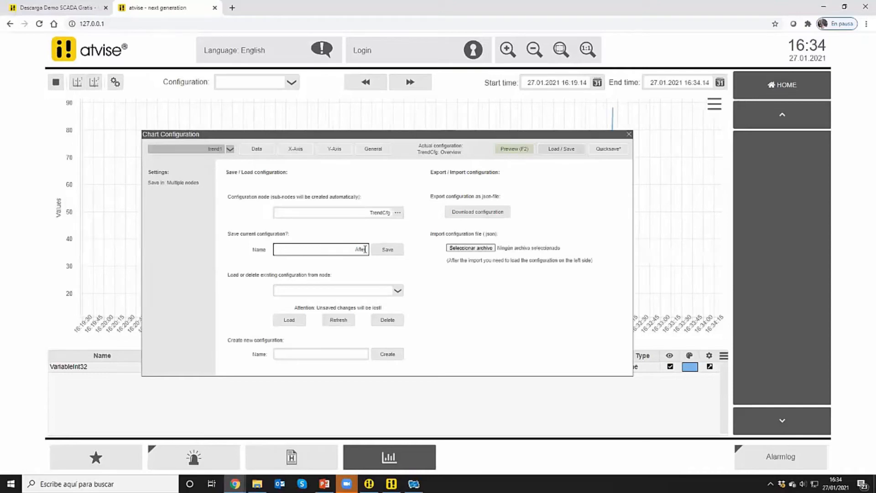
text(rnoonSh)
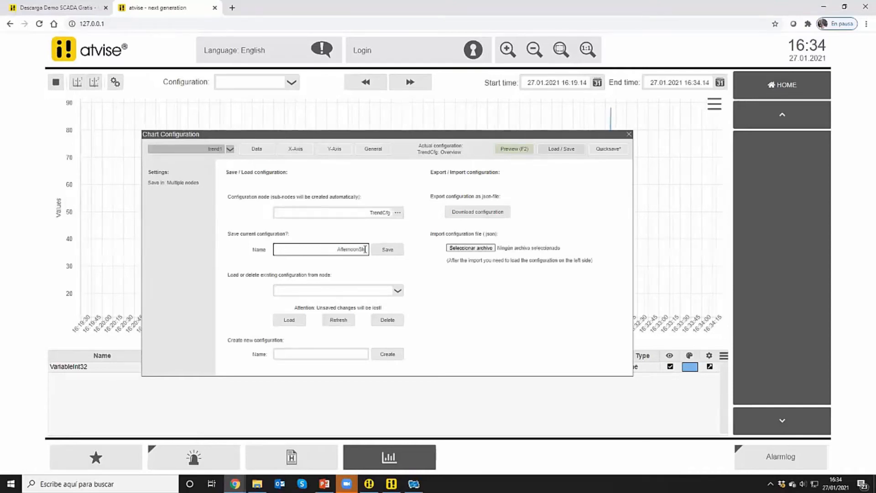
text(ift)
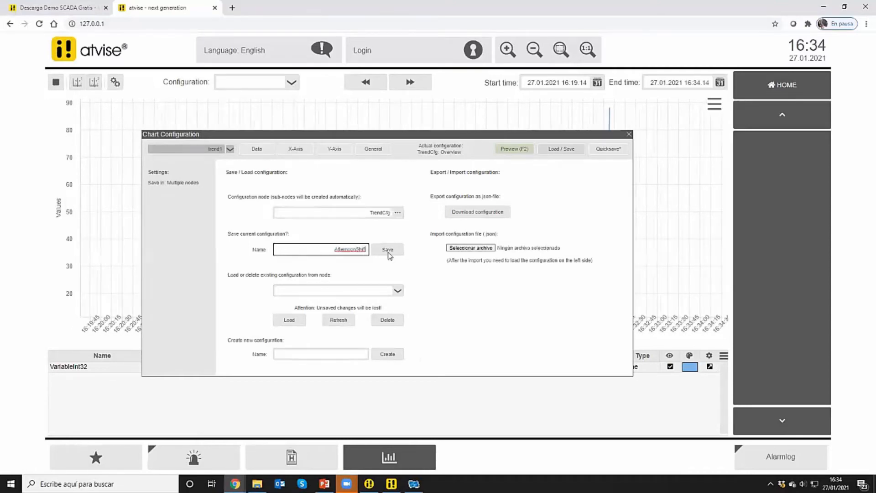
click(389, 254)
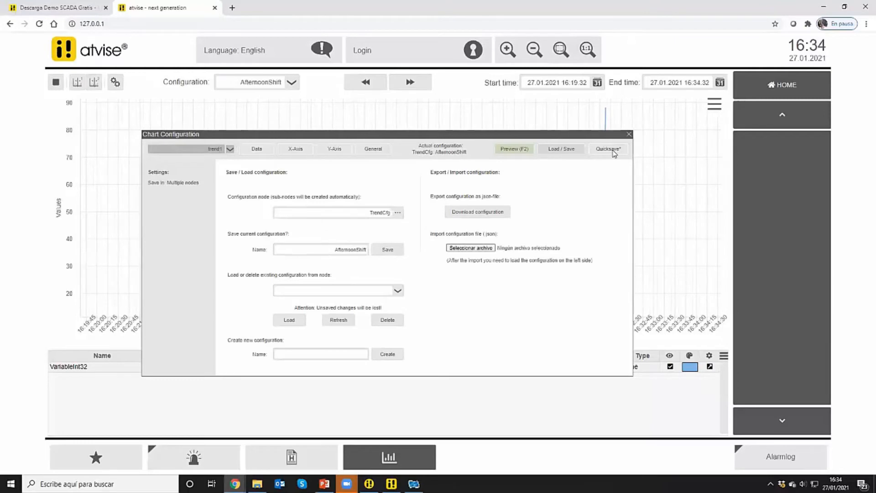
click(629, 134)
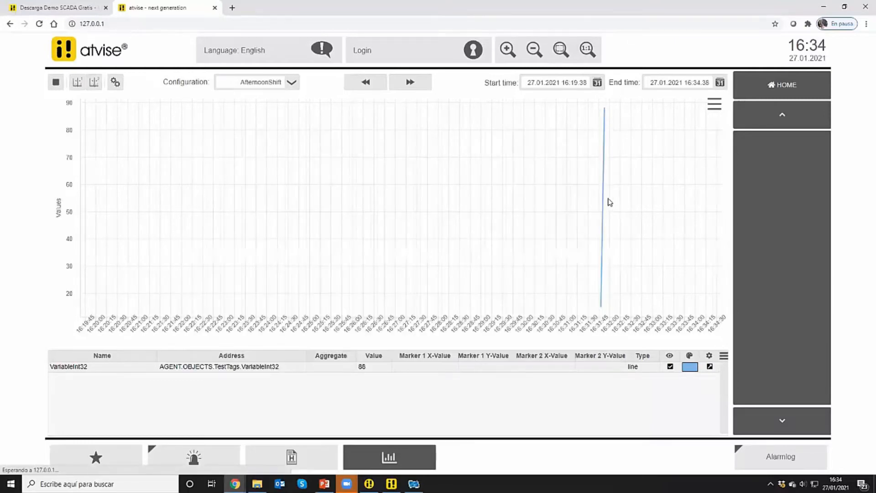
mouse_move(608, 215)
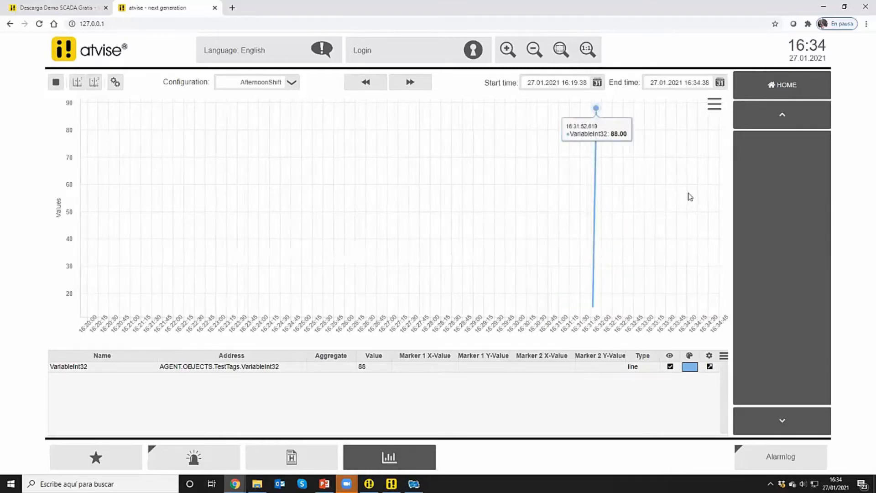
click(784, 91)
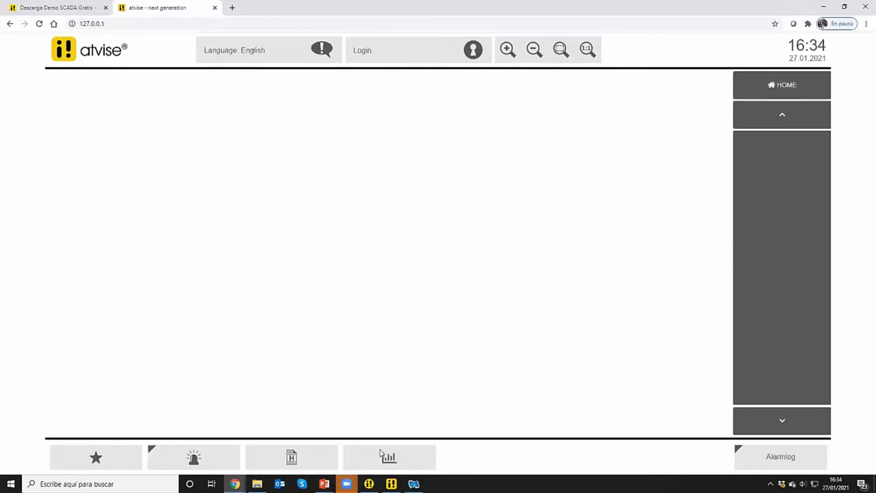
Switch to atvise builder, close the open editors and open the Main display for editing
click(391, 484)
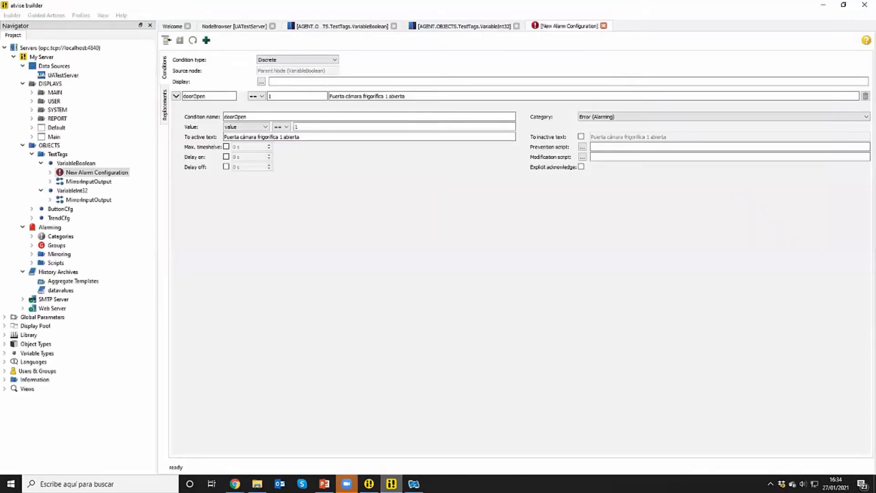
click(272, 26)
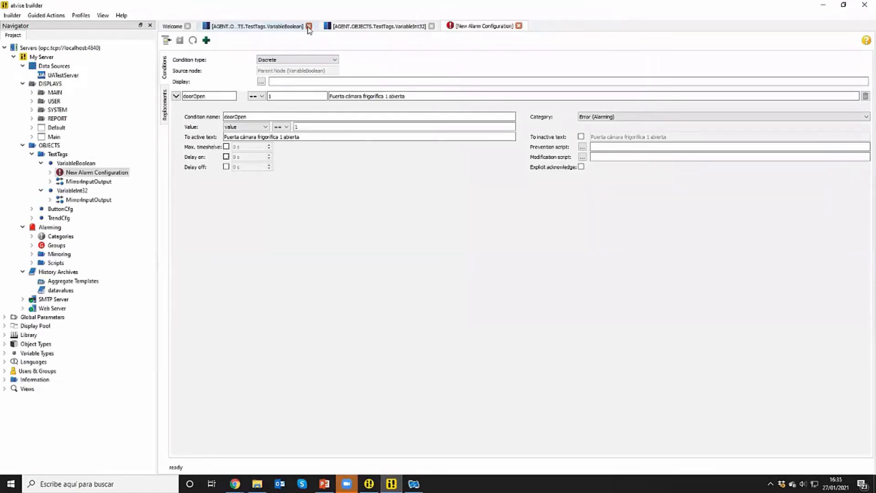
click(309, 26)
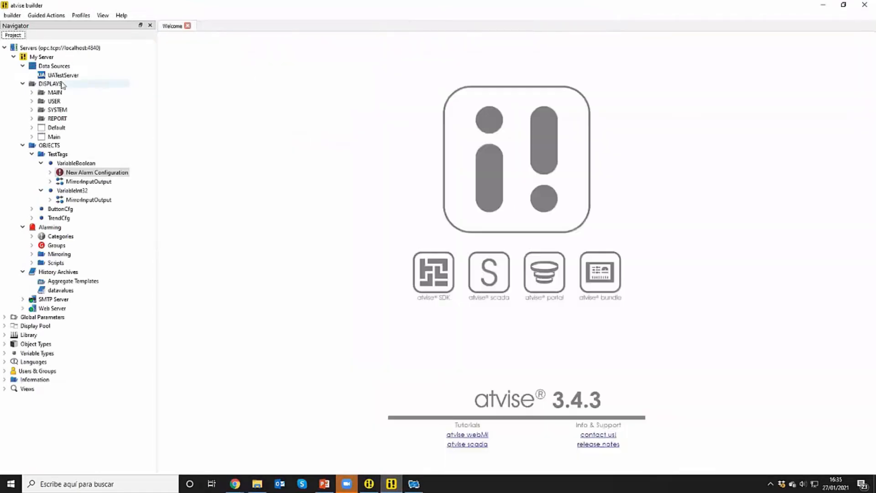
click(50, 84)
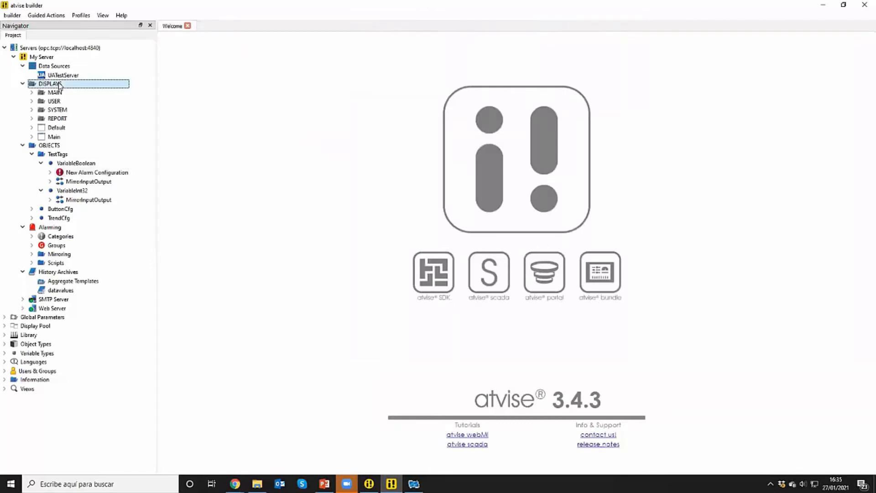
click(54, 138)
double_click(52, 137)
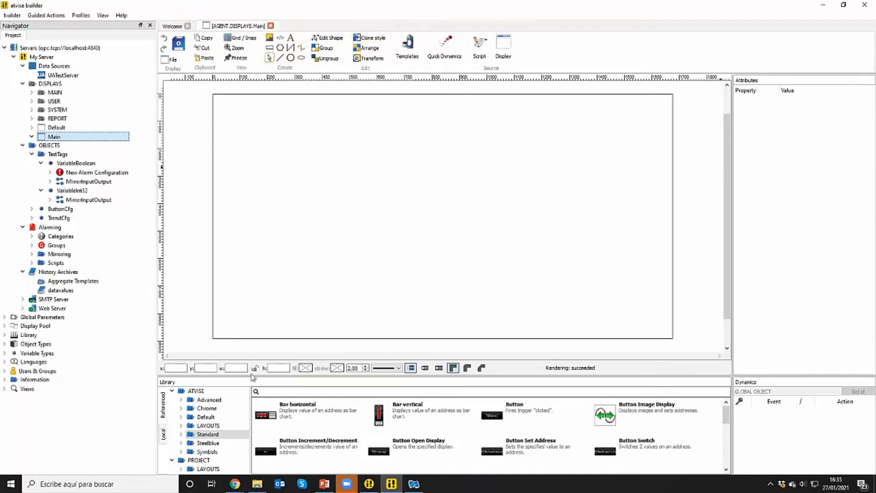
Add an Advanced vertical bar, about 107 by 334, near the display's upper-left corner and a Rocker Switch just right of it
click(220, 400)
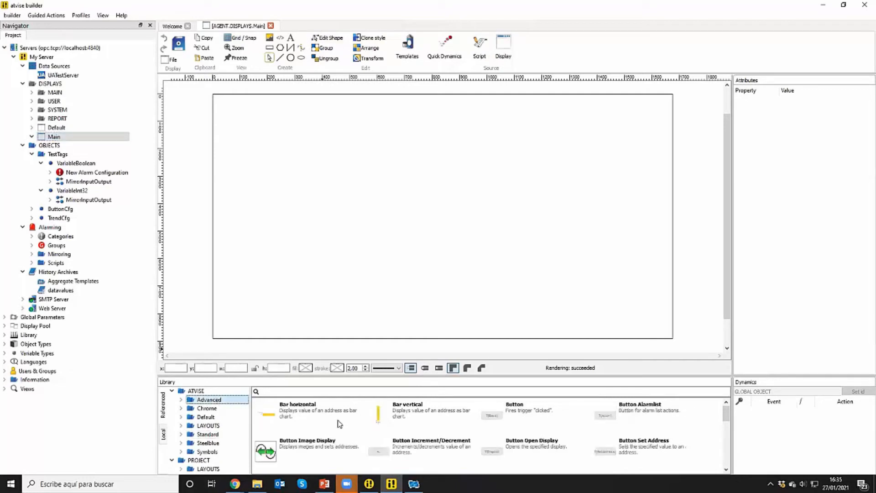
drag(374, 422, 229, 109)
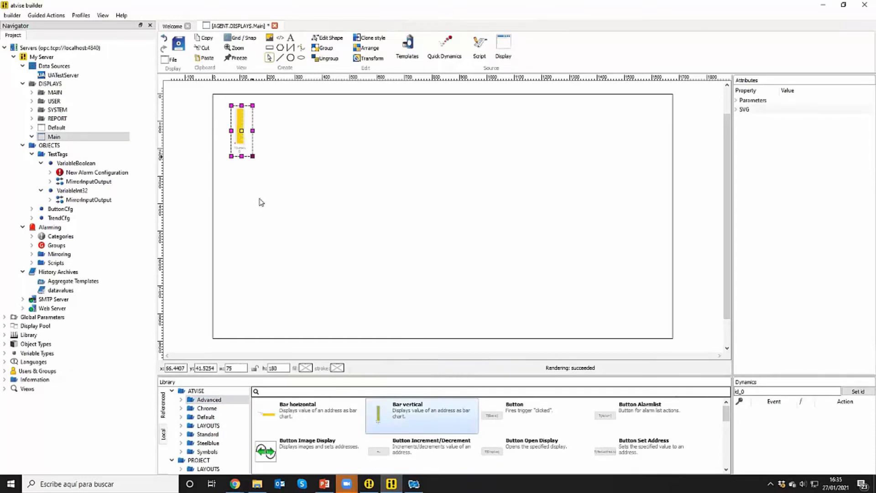
drag(259, 199, 262, 200)
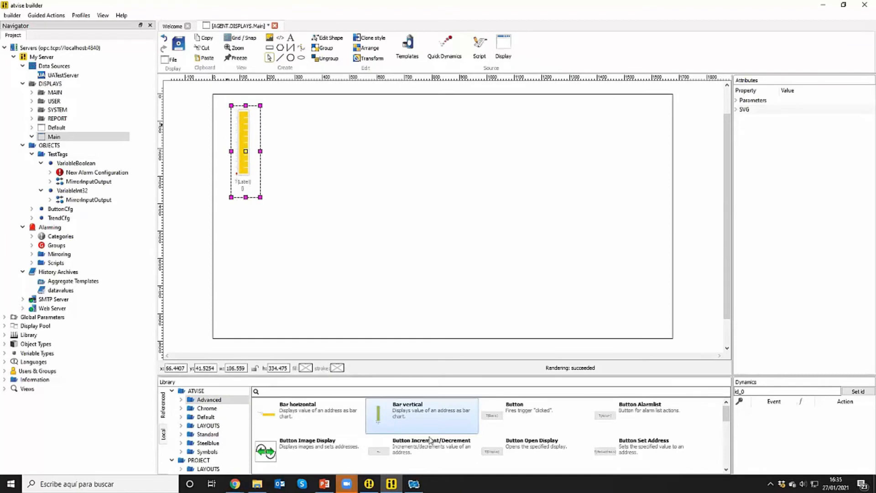
scroll(429, 440, down, 5)
drag(298, 419, 267, 155)
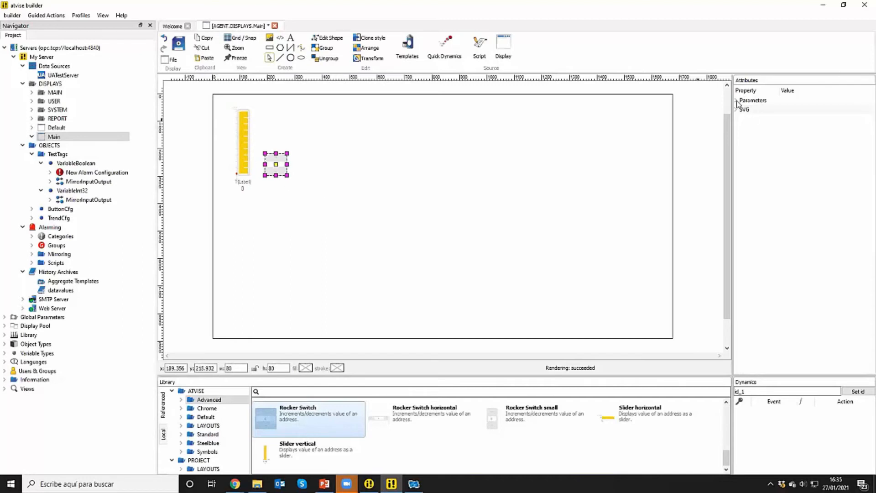
Select the bar and rocker switch together, set their base to VariableInt32 from TestTags and save the display
click(249, 145)
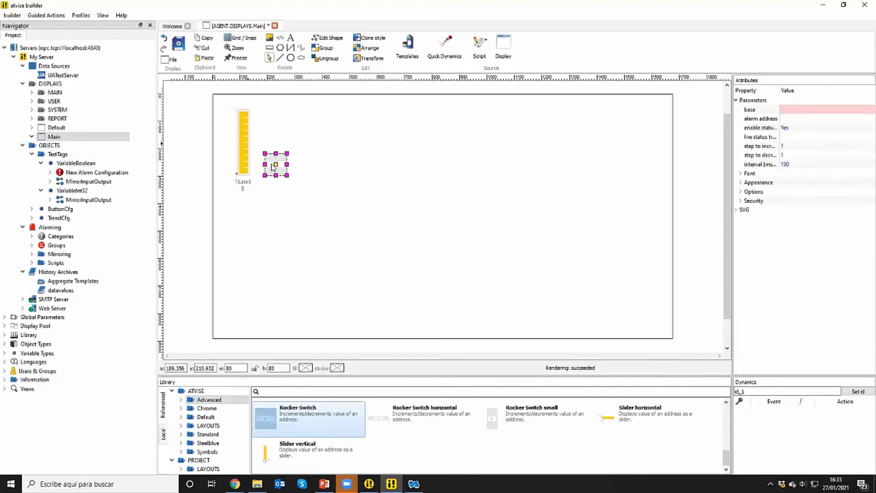
click(276, 164)
drag(381, 223, 205, 97)
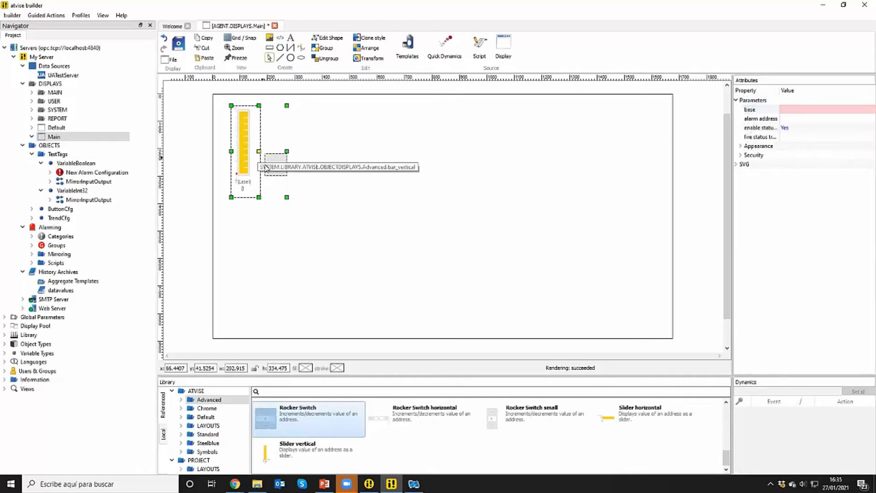
click(832, 111)
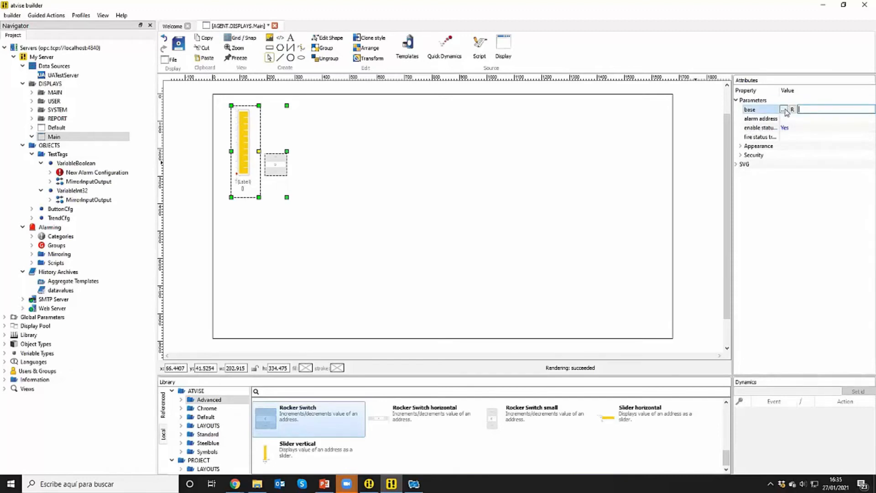
click(784, 110)
click(356, 165)
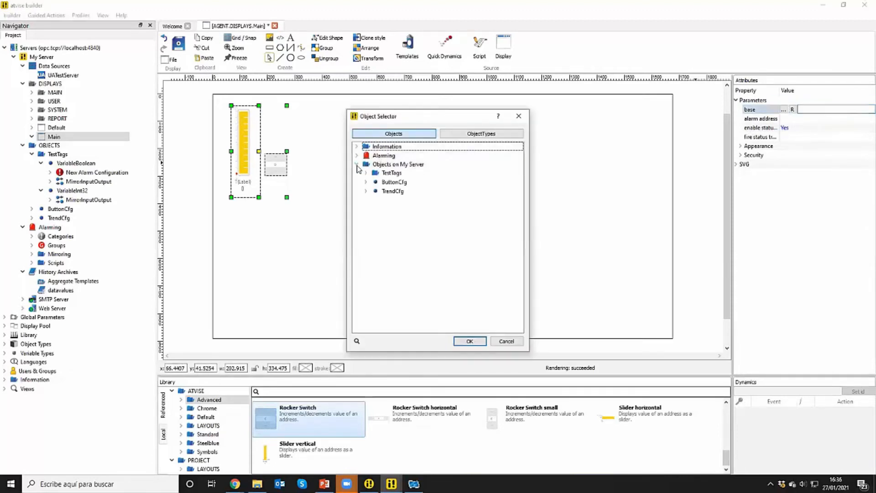
click(366, 173)
click(396, 192)
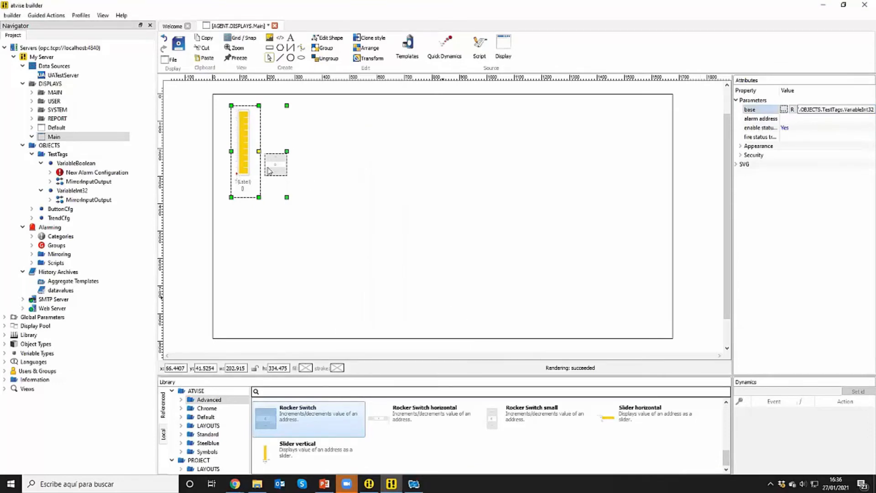
click(178, 44)
Switch to the atvise visualization in Chrome and adjust VariableInt32 to 90 with the rocker switch
mouse_move(235, 484)
click(203, 465)
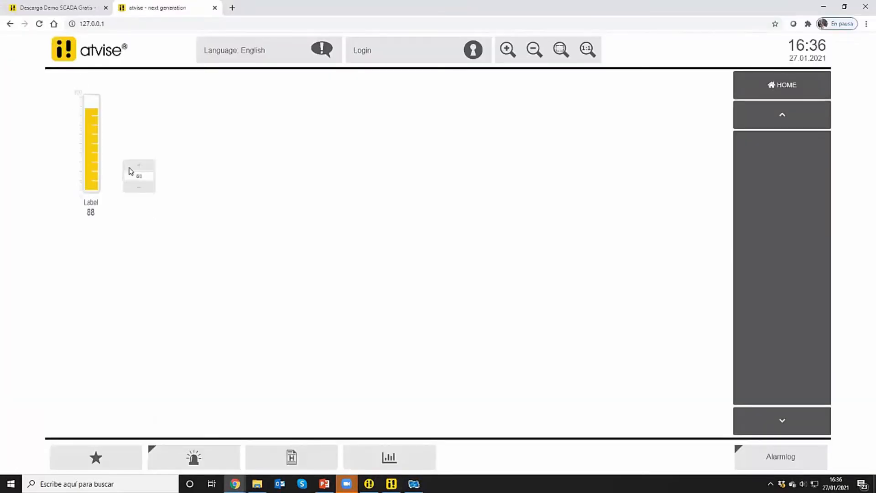
click(142, 167)
click(149, 167)
click(147, 188)
Open the trend chart with the AfternoonShift configuration, inspect the latest VariableInt32 point and view the chart's export options
click(403, 462)
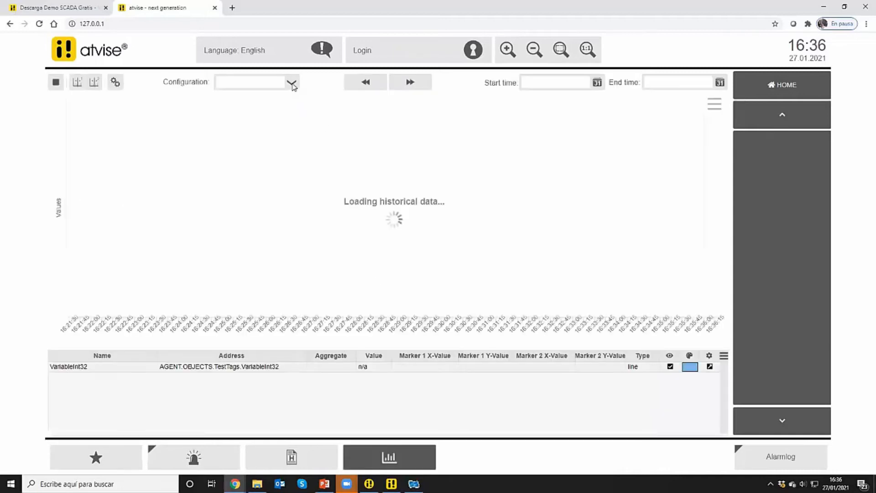
mouse_move(710, 124)
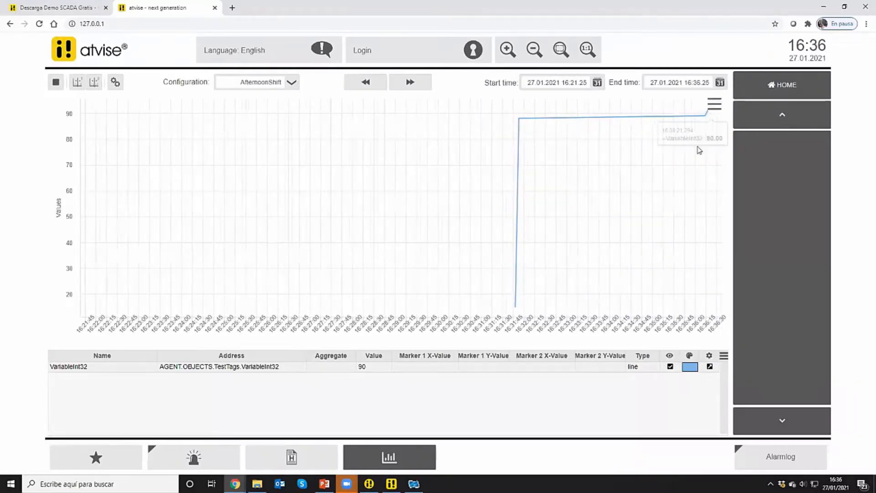
click(716, 109)
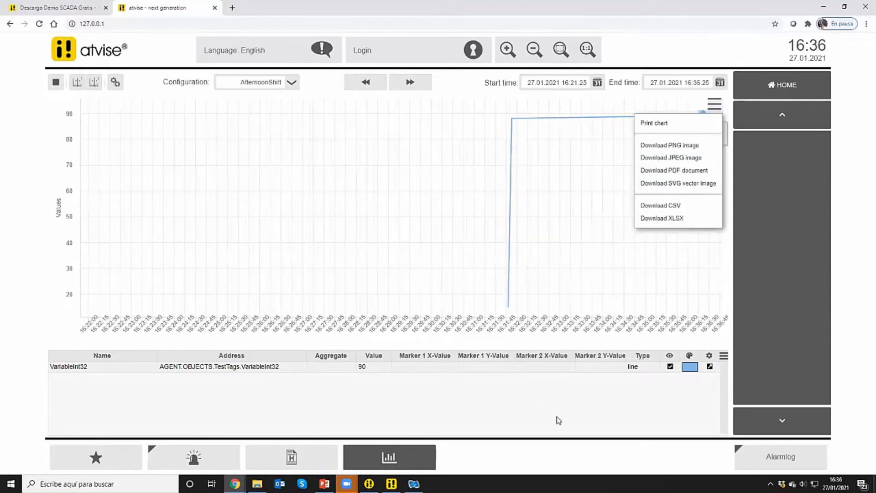
click(542, 383)
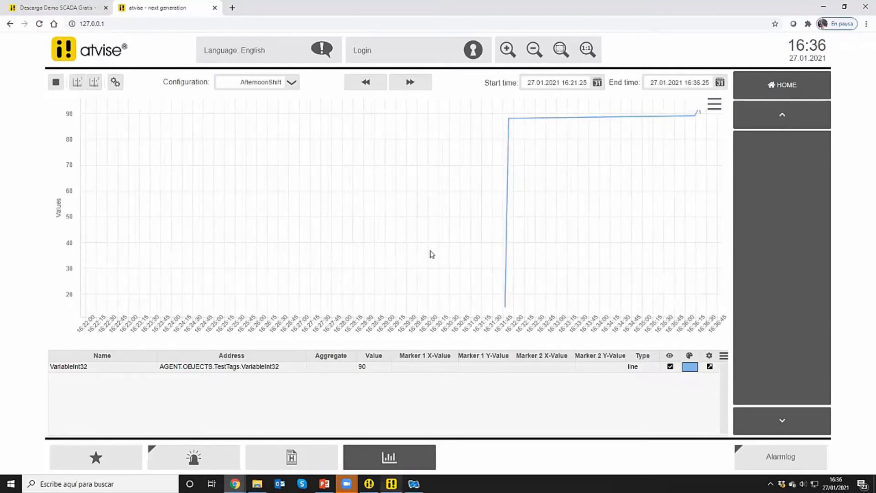
Switch to atvise builder and place an Advanced Button Switch on the Main display, right of the rocker switch at about x 482, y 271
key(alt+Tab)
click(316, 415)
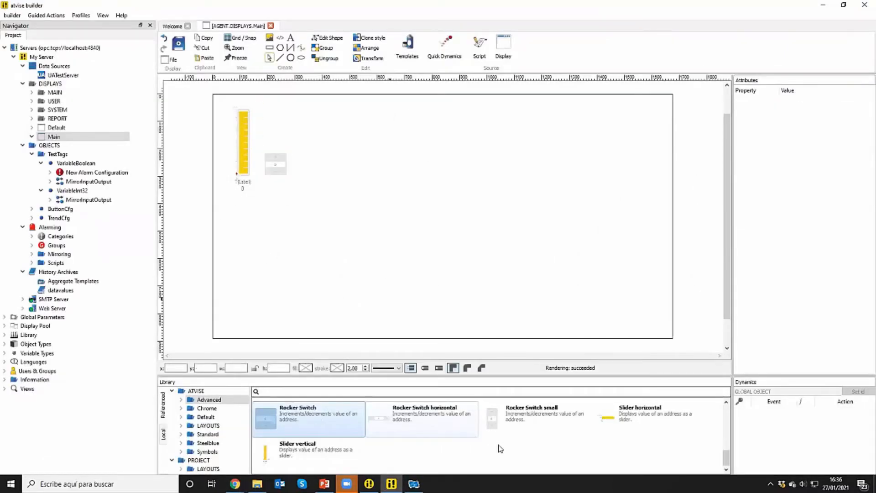
drag(727, 458, 726, 423)
drag(284, 421, 346, 172)
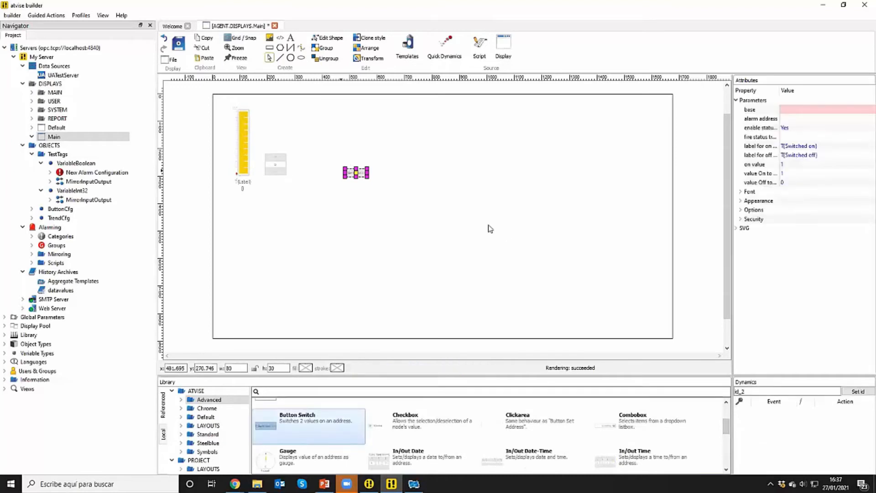
scroll(490, 228, up, 3)
scroll(427, 204, up, 1)
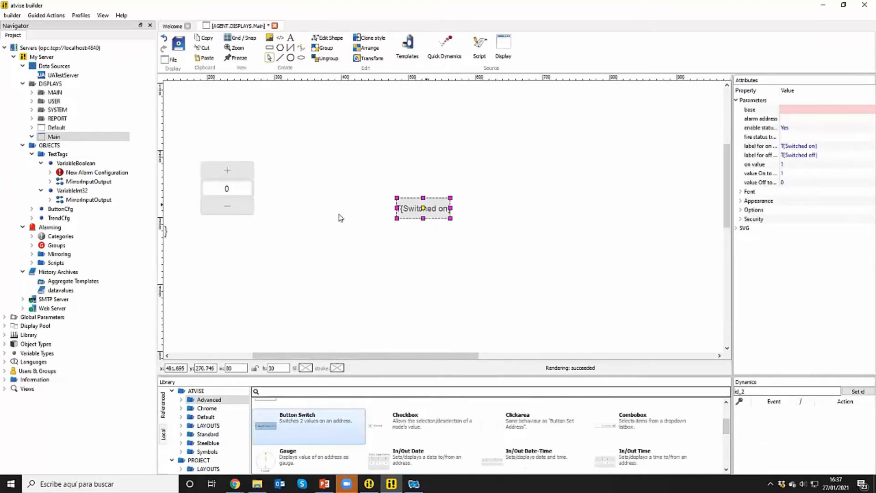
Set the button switch's base to VariableBoolean from TestTags and move the switch to about x 497, y 303
click(796, 174)
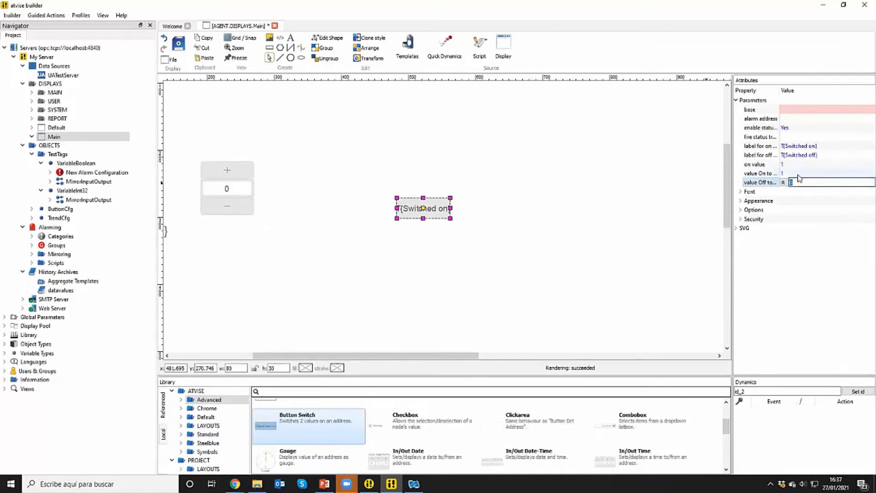
click(813, 111)
click(783, 109)
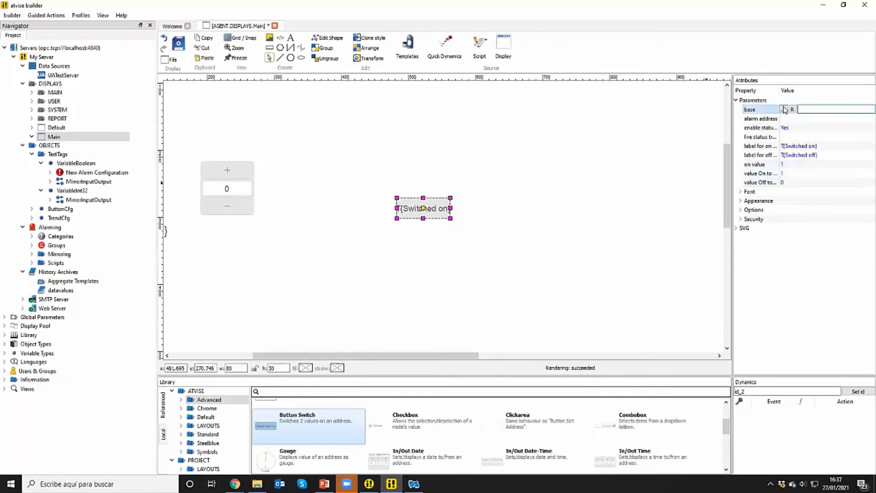
click(356, 164)
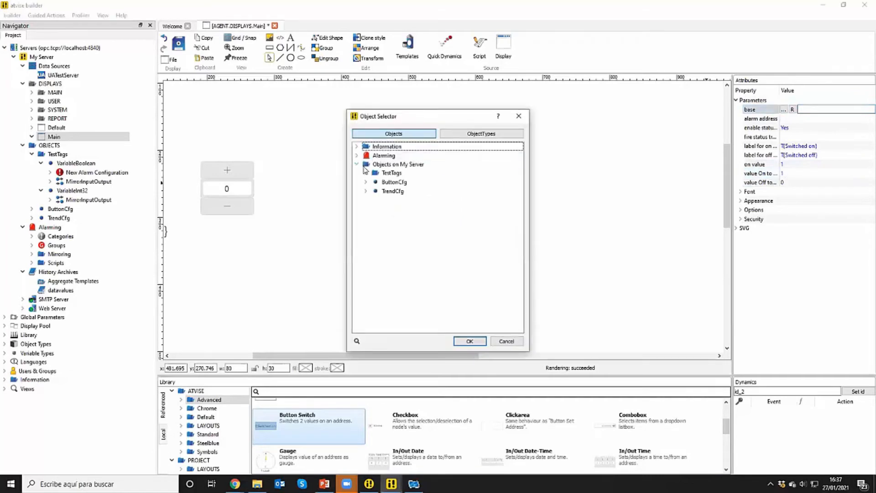
click(366, 173)
click(398, 182)
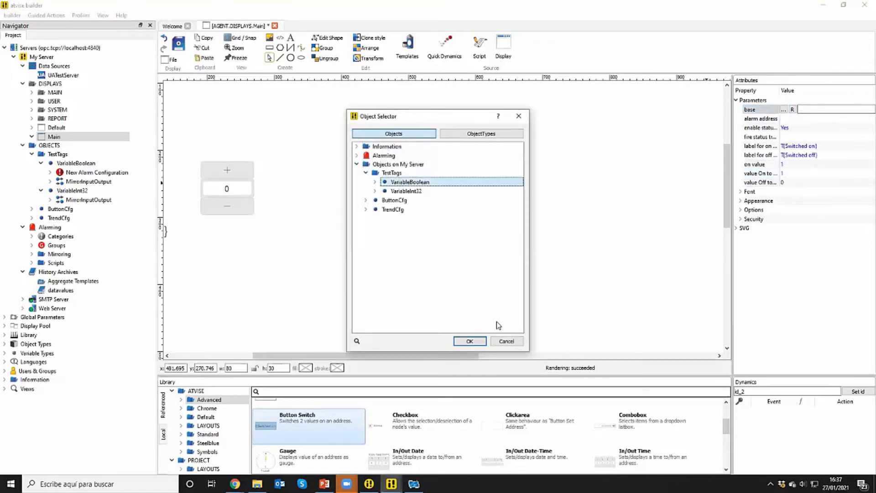
click(469, 342)
drag(442, 214, 451, 236)
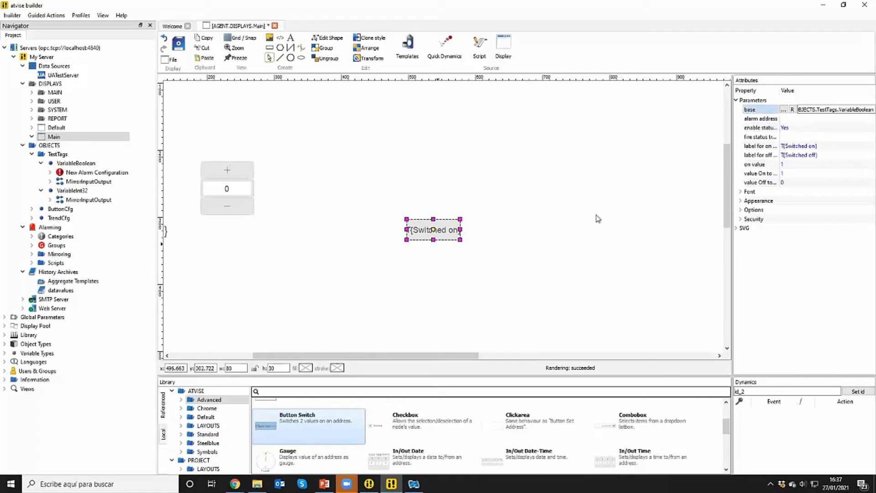
Draw a circle about 125 in diameter above the button switch and set its stroke color to black
drag(723, 162, 723, 152)
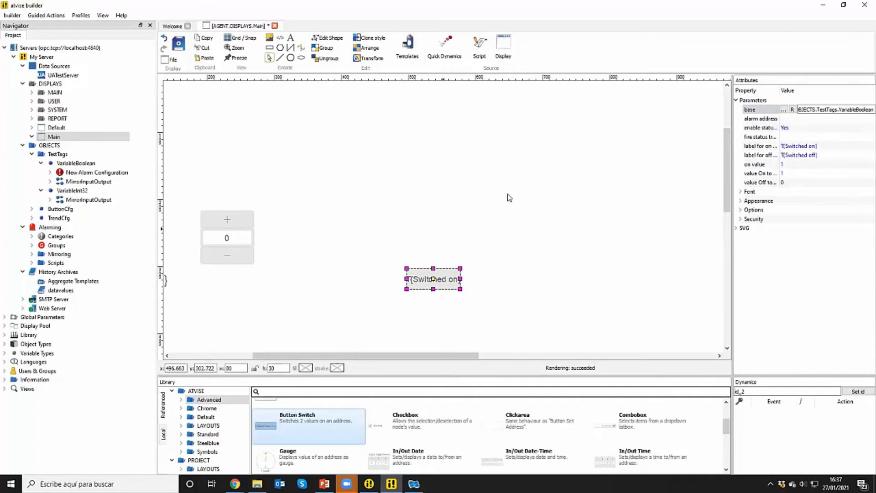
click(290, 59)
mouse_move(411, 168)
mouse_down()
mouse_move(442, 193)
mouse_move(452, 184)
mouse_move(460, 192)
mouse_up()
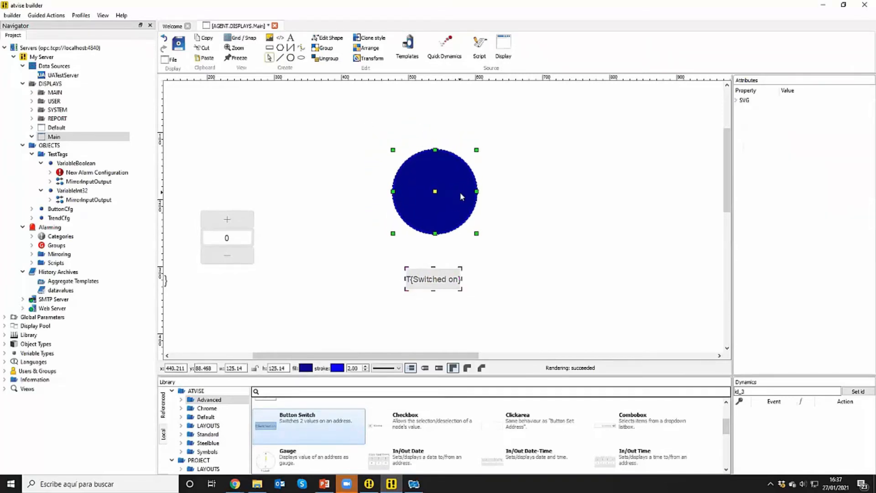
click(348, 368)
click(337, 369)
click(480, 238)
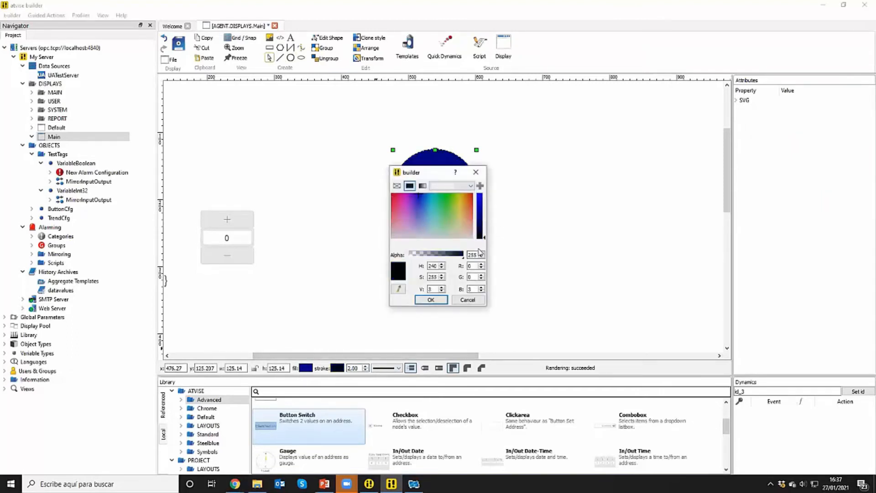
click(430, 300)
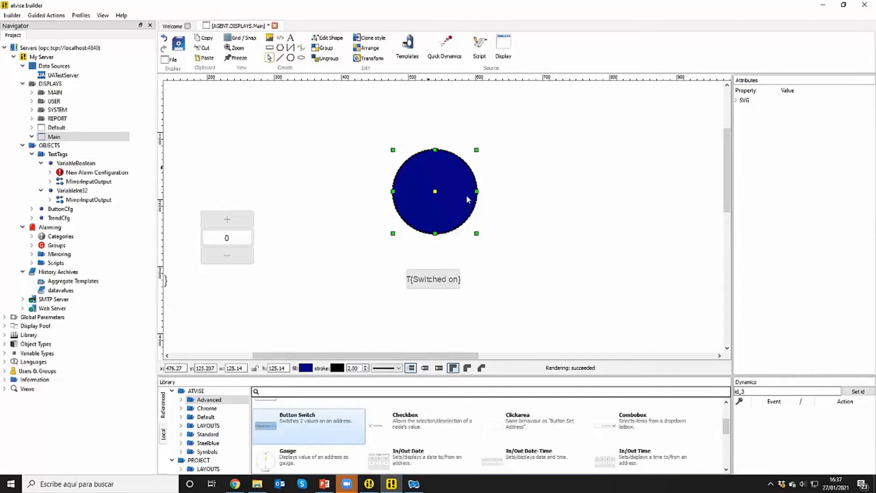
Add a simple dynamic to the circle with the Color action, triggered by VariableBoolean from TestTags as the single node event
right_click(478, 307)
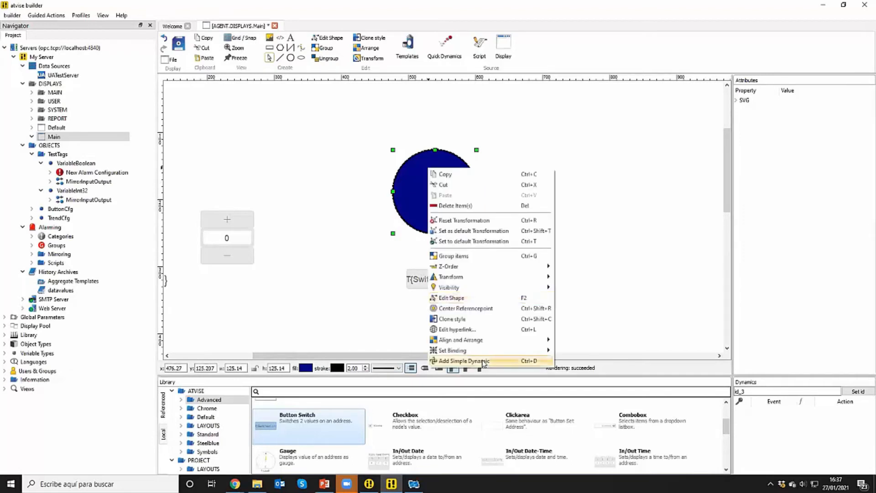
click(483, 361)
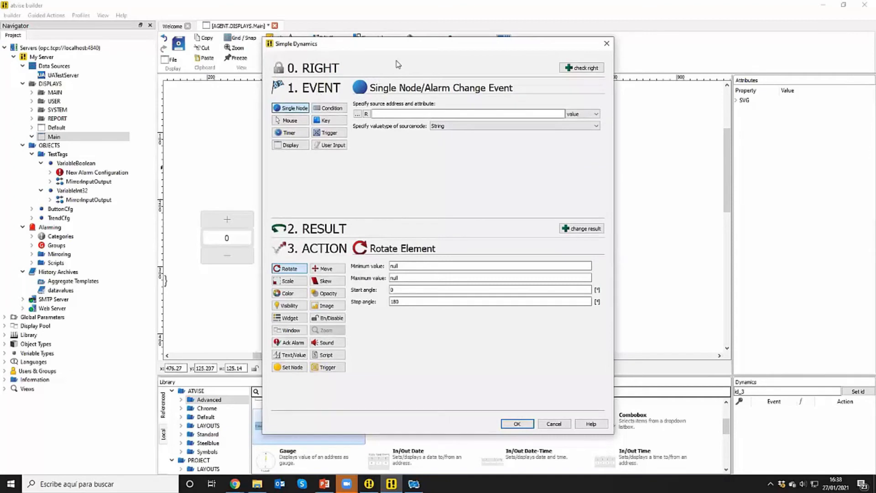
drag(424, 44, 594, 42)
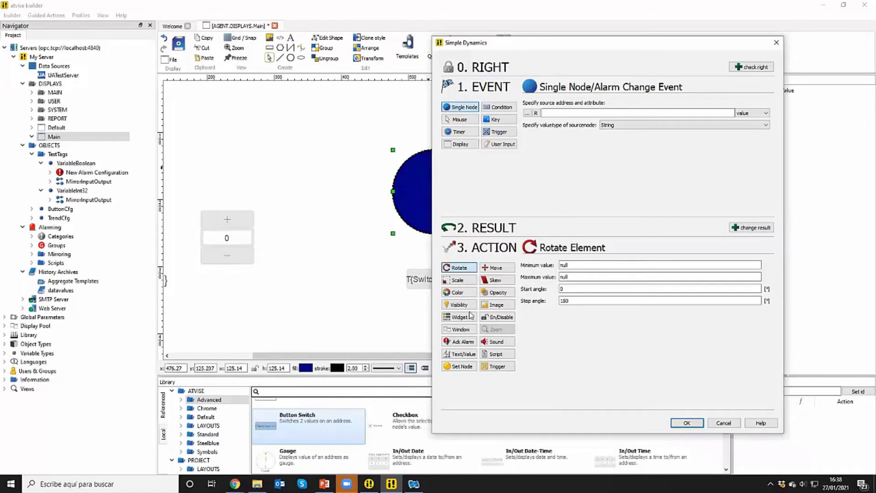
click(458, 292)
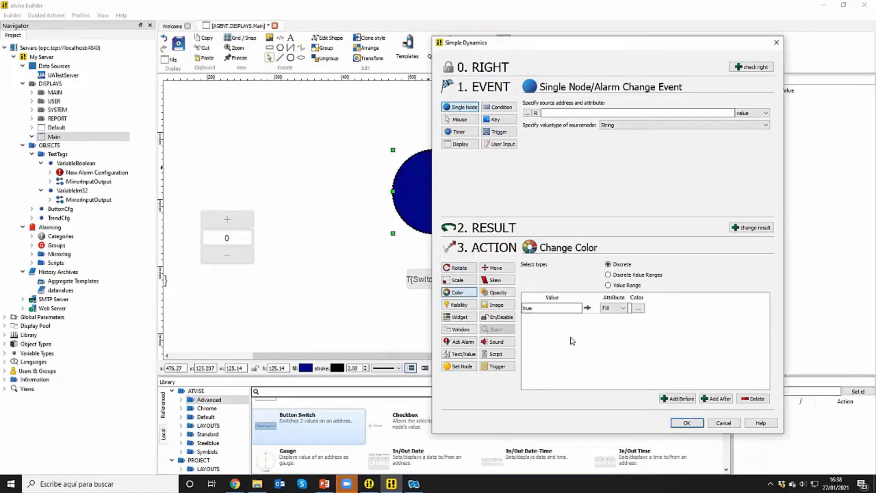
click(527, 114)
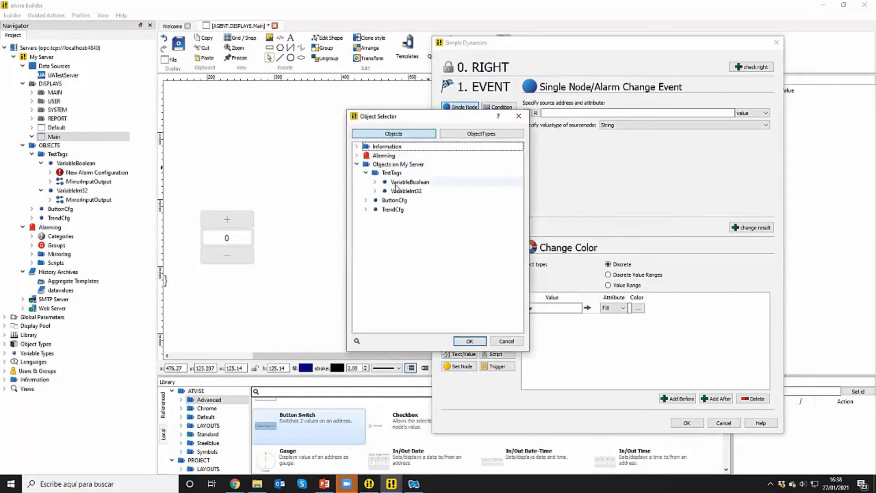
click(396, 184)
click(469, 341)
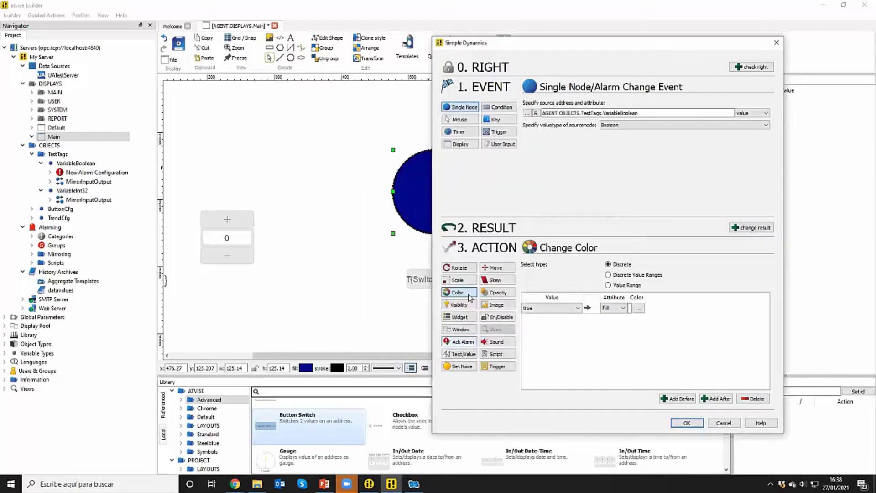
Map the value true to a red #ff0000 fill and add a second entry mapping false to a gray #acacac fill
click(638, 308)
click(515, 207)
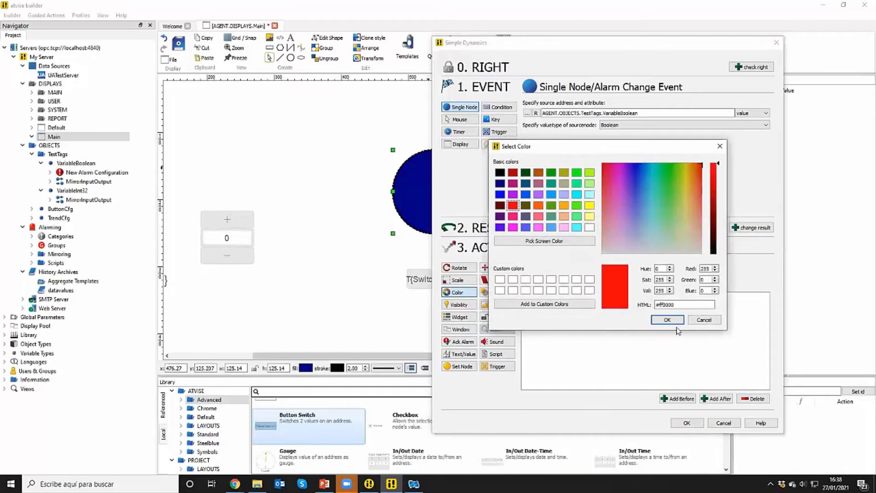
click(667, 320)
click(717, 398)
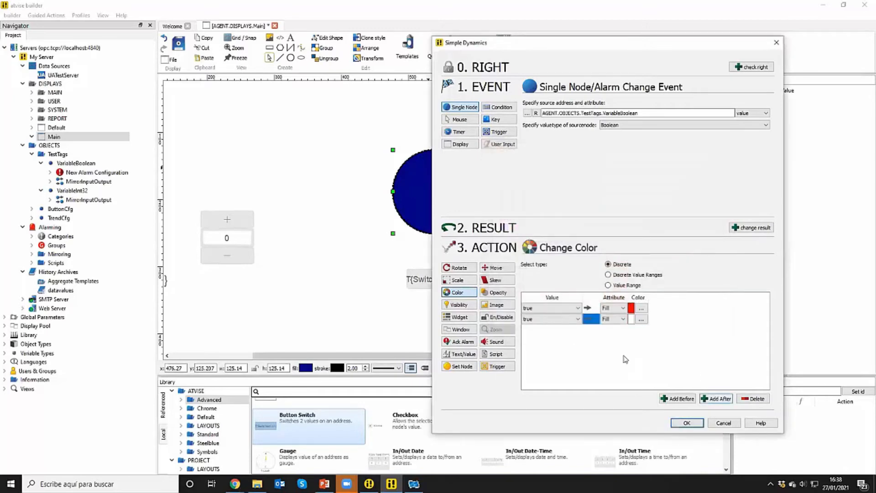
click(573, 319)
click(566, 327)
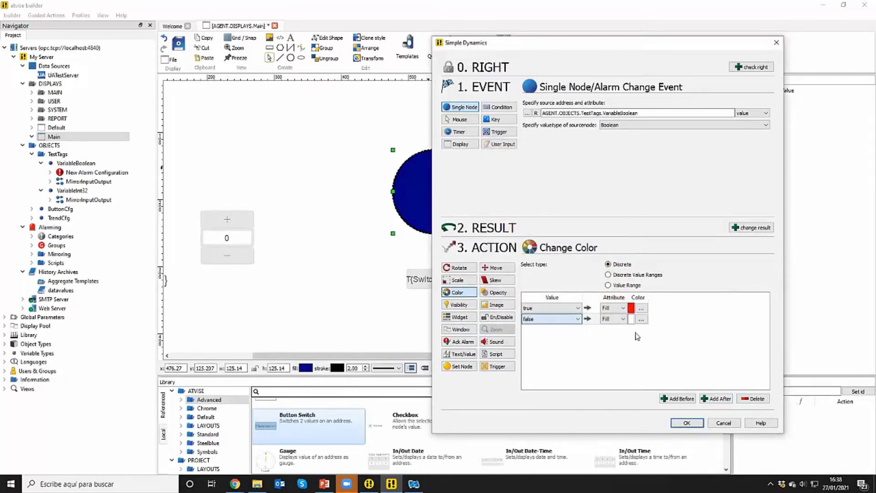
click(641, 319)
click(720, 196)
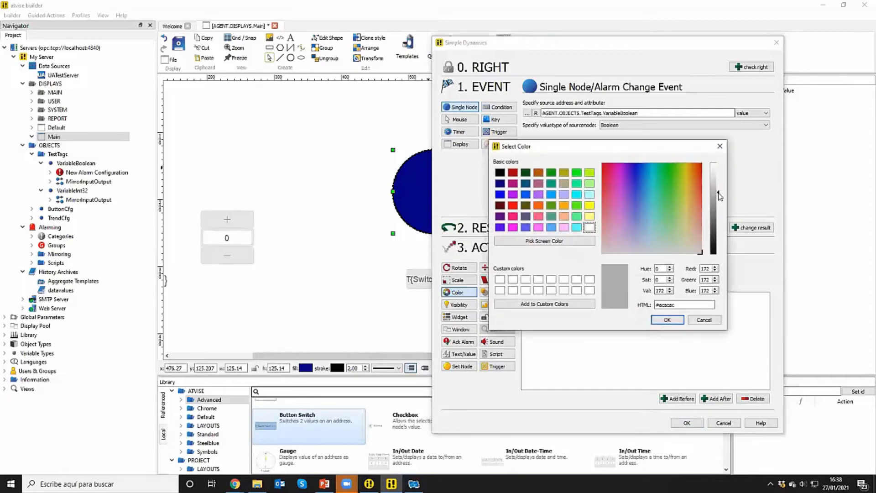
click(680, 321)
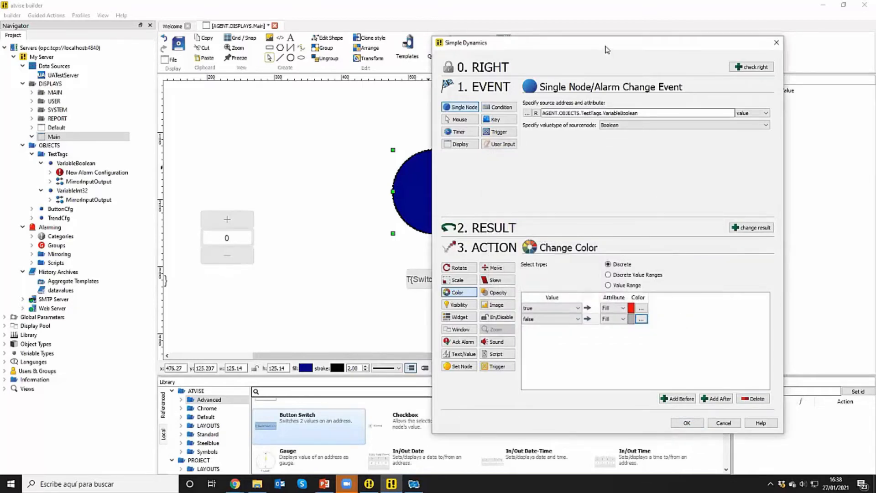
drag(610, 49, 657, 45)
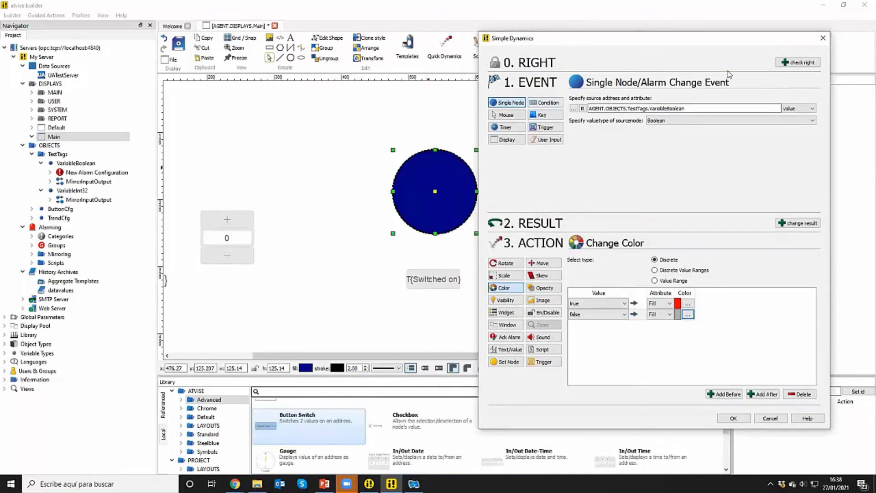
click(795, 64)
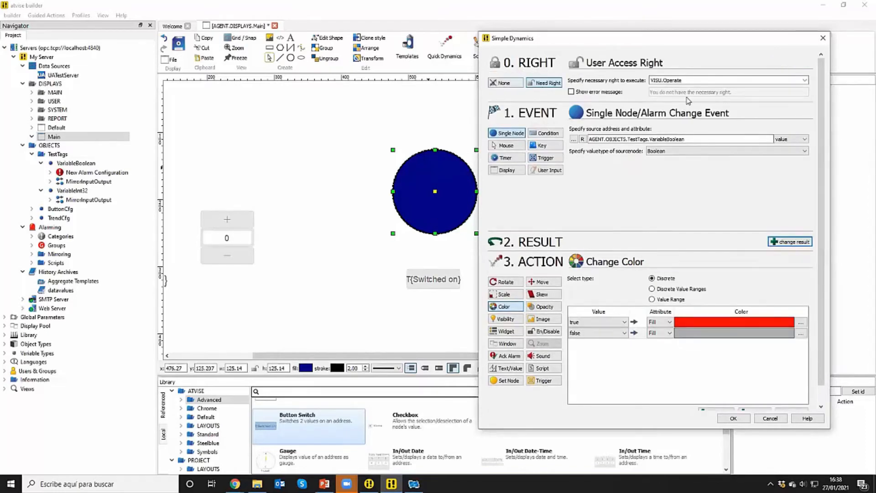
click(505, 83)
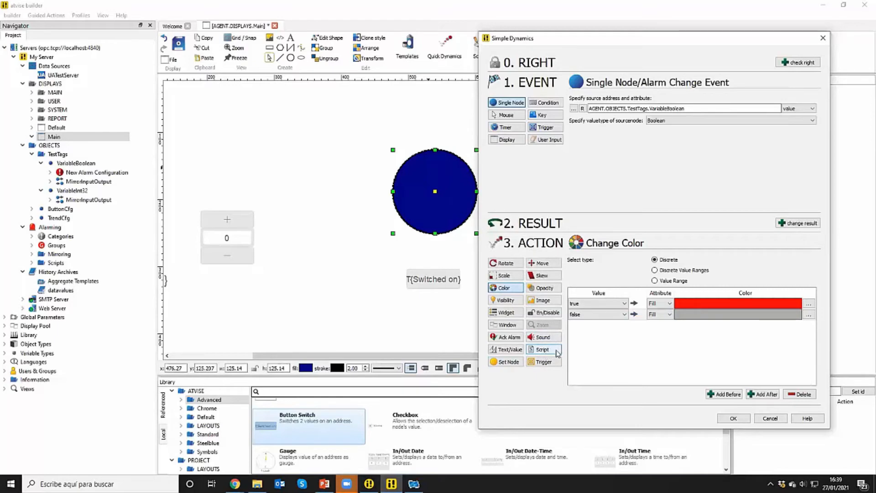
Apply the circle's color dynamic and save the Main display
click(733, 418)
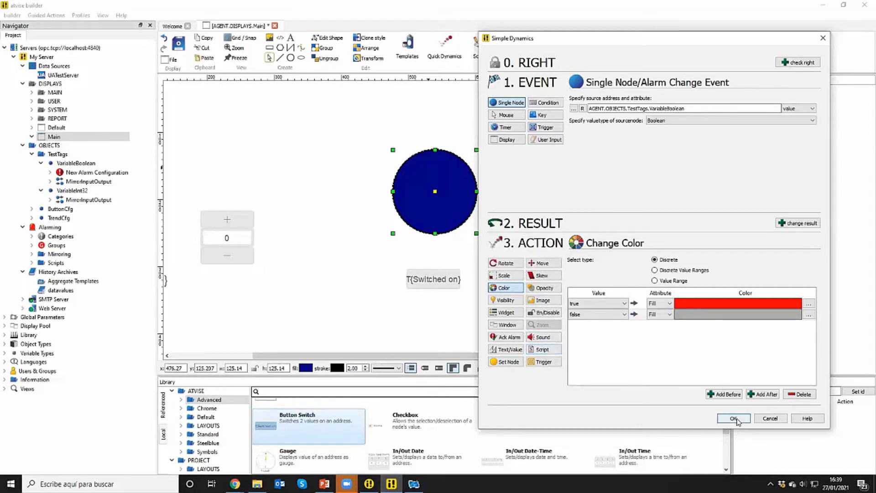
click(181, 46)
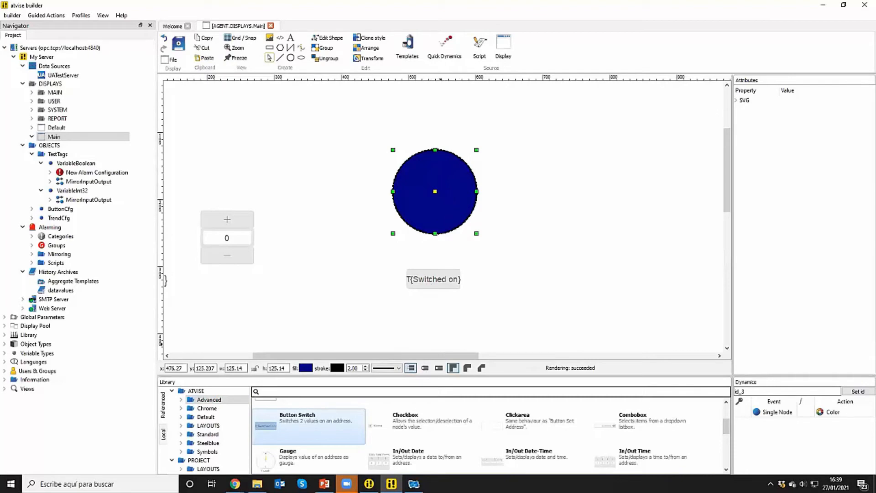
Switch to the atvise visualization in Chrome, reload the Main display and turn VariableBoolean on with the button switch
click(235, 483)
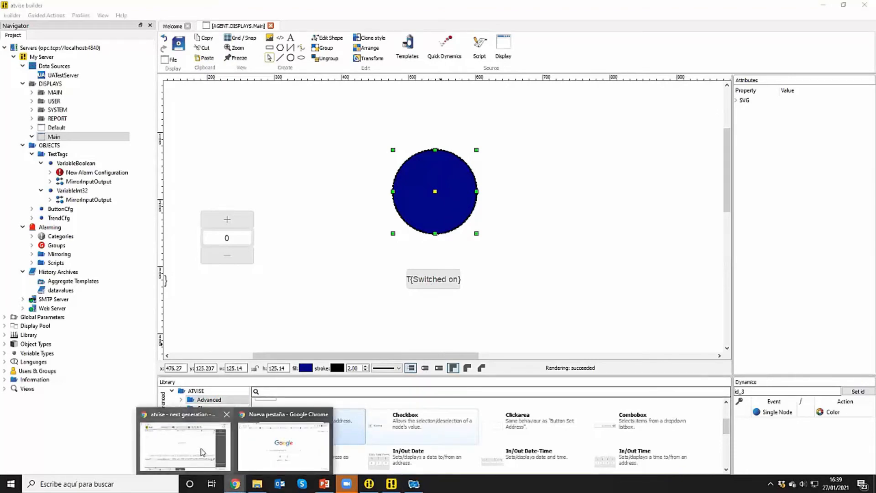
click(210, 452)
click(65, 53)
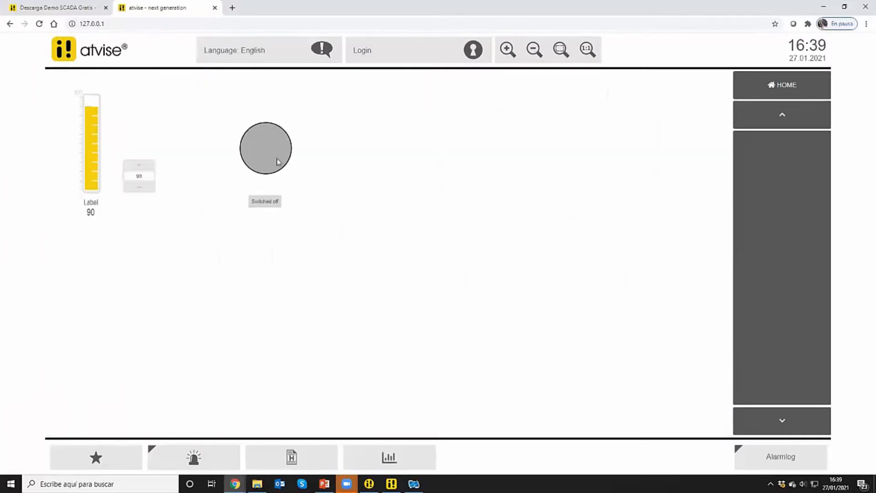
click(269, 205)
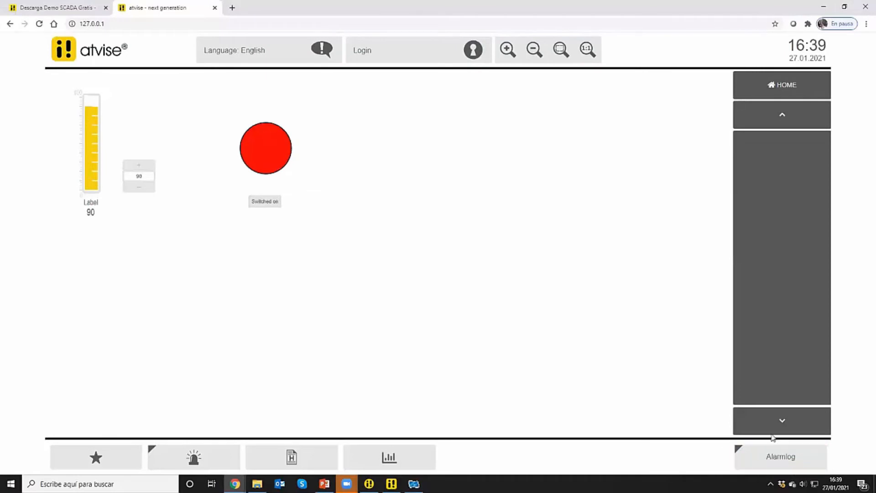
Check the active alarm in the alarm log and the alarm list, and review the list's export, filter and column options
click(786, 461)
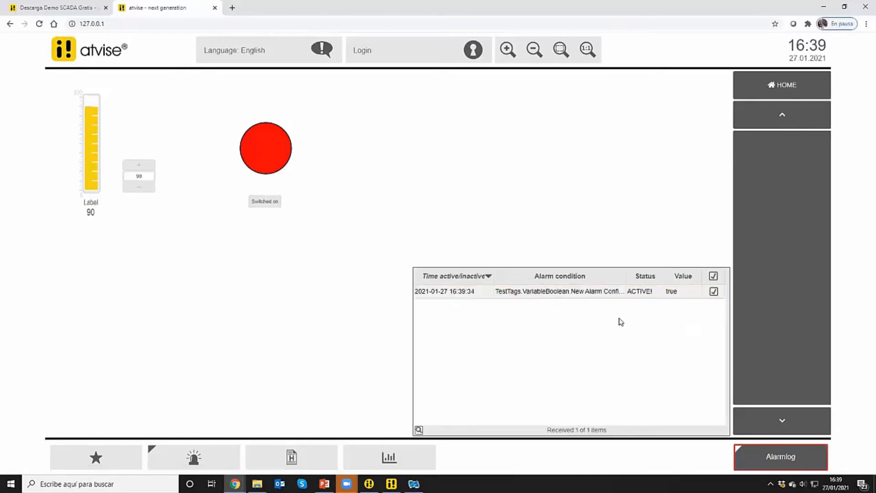
click(224, 451)
click(218, 299)
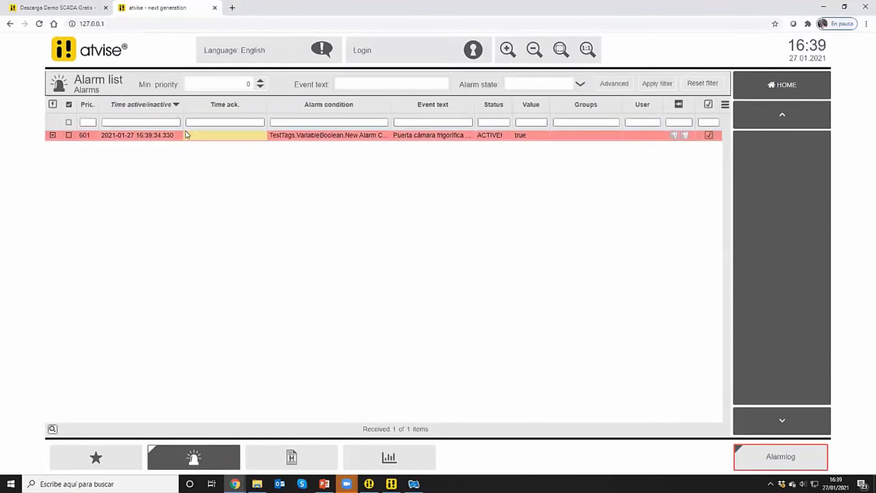
click(725, 105)
scroll(712, 151, down, 4)
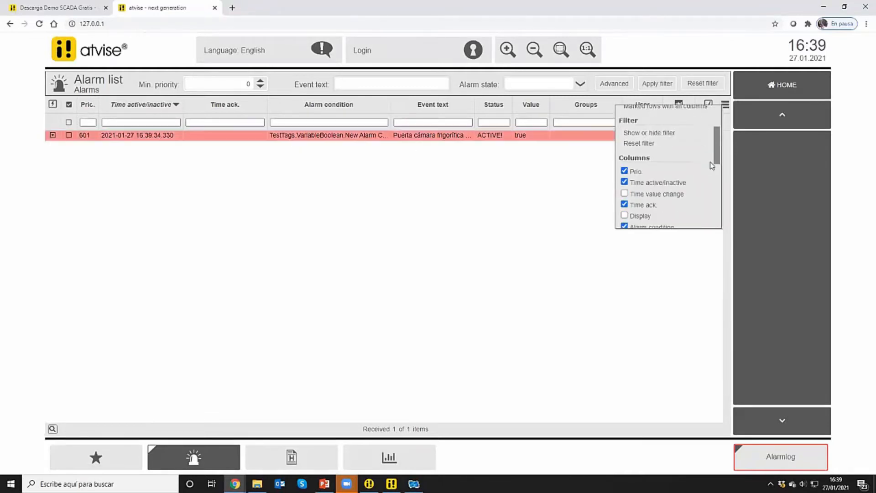
scroll(709, 187, down, 5)
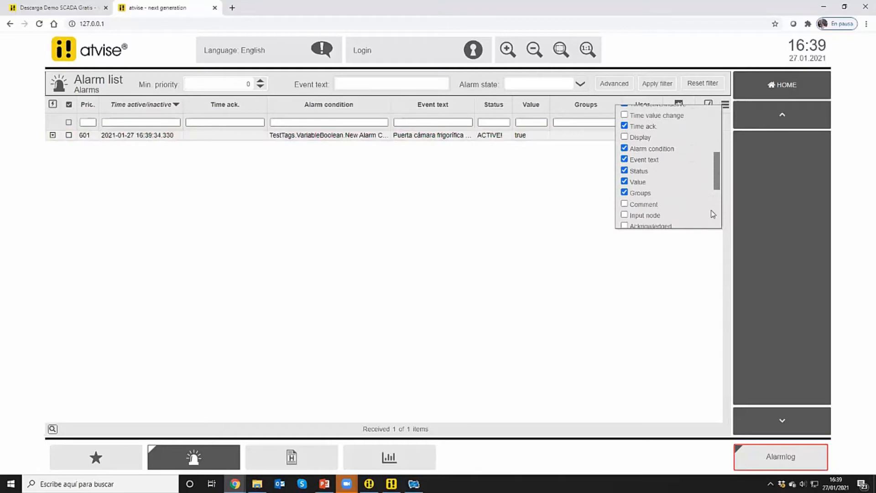
scroll(710, 132, up, 10)
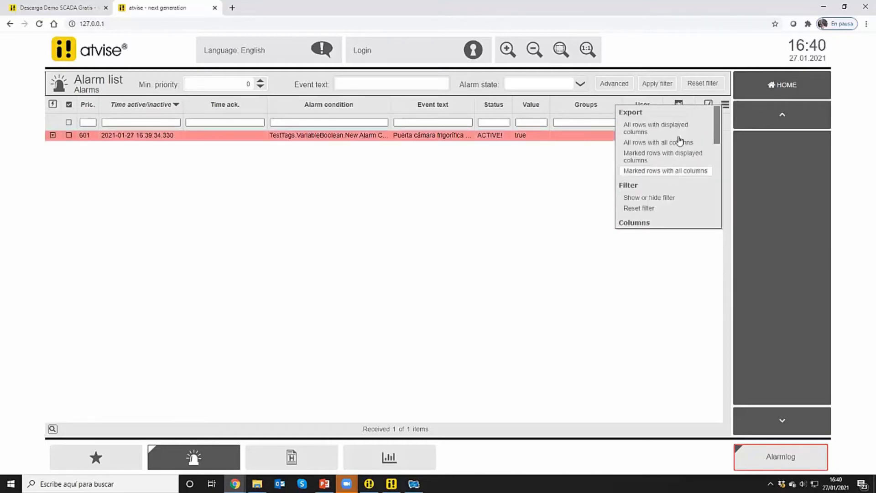
click(572, 202)
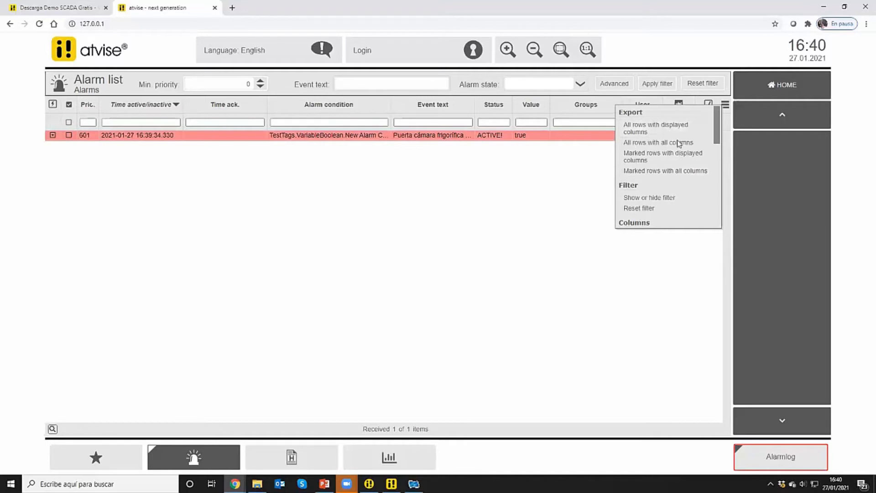
Acknowledge the active VariableBoolean alarm in the alarm list and return to the home display
click(709, 135)
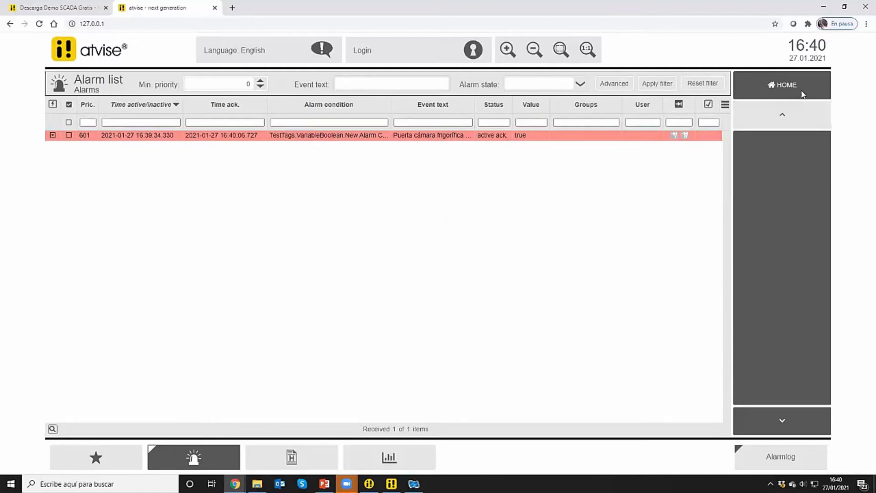
click(782, 85)
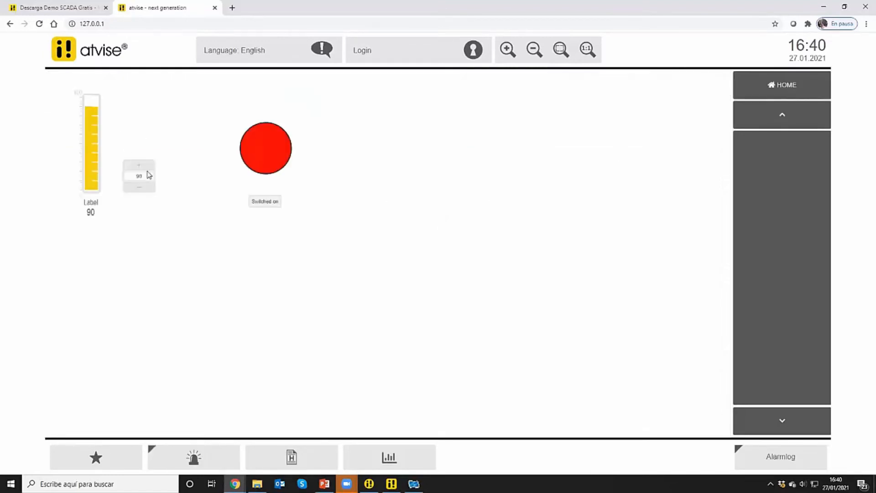
Lower VariableInt32 to 89 with the rocker switch, and toggle VariableBoolean off and on again to retrigger its alarm
click(132, 191)
click(144, 176)
click(176, 176)
click(269, 200)
click(268, 200)
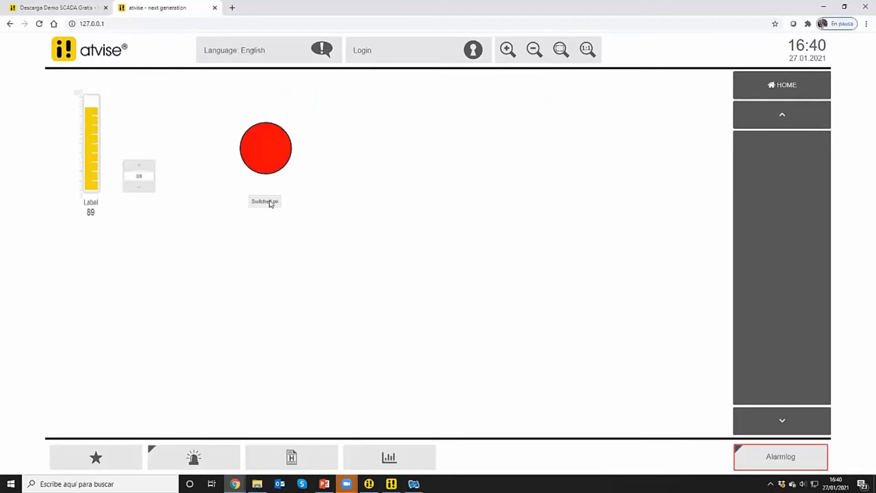
click(269, 200)
click(269, 201)
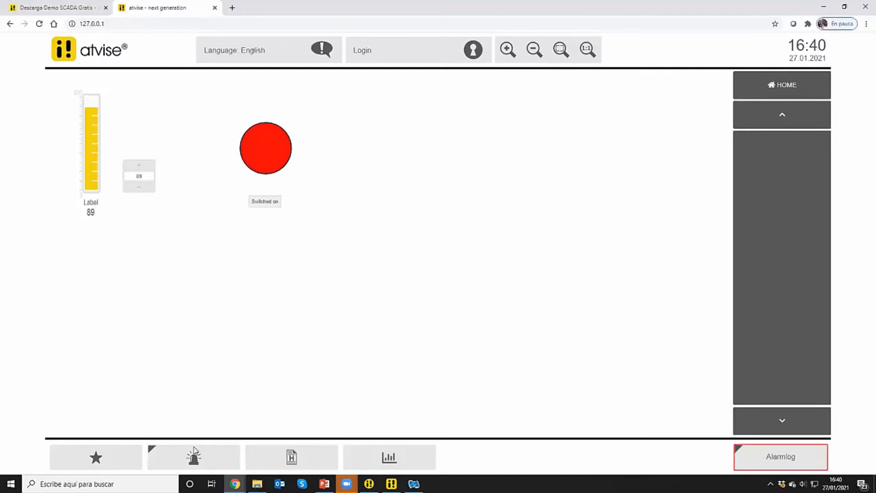